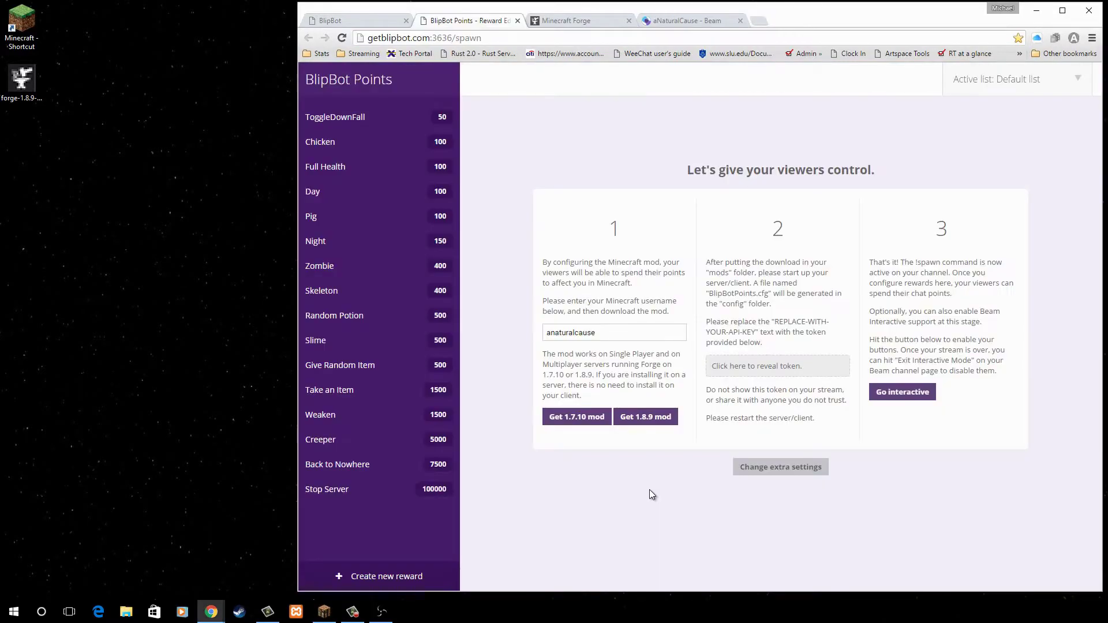
- Spend 5000 sparks on the Creeper reward in the Beam channel's interactive stream
click(645, 417)
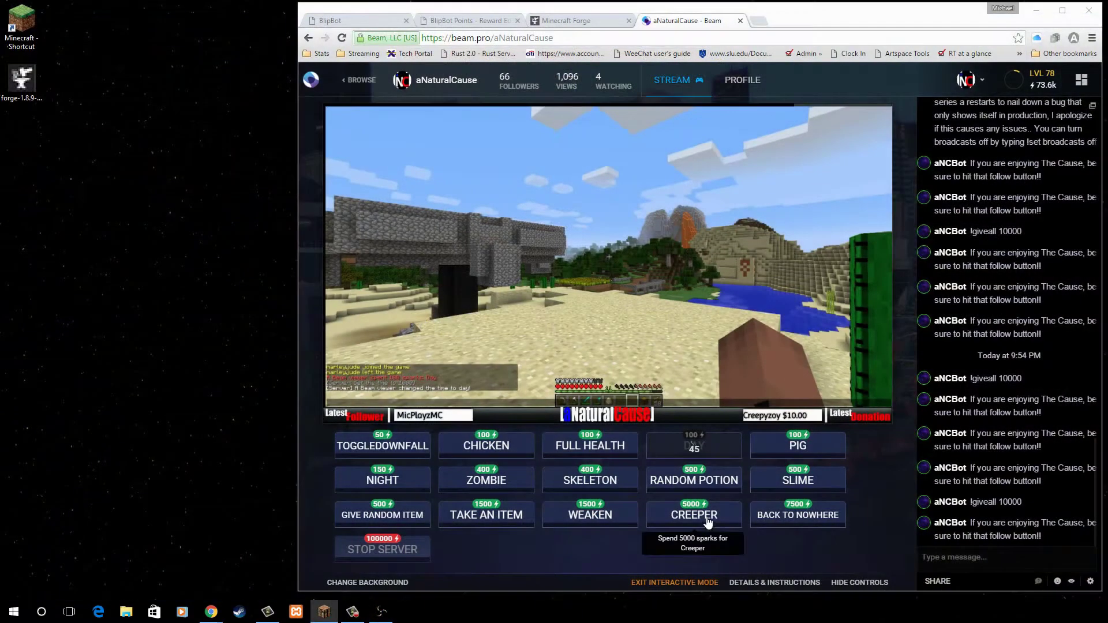
click(706, 517)
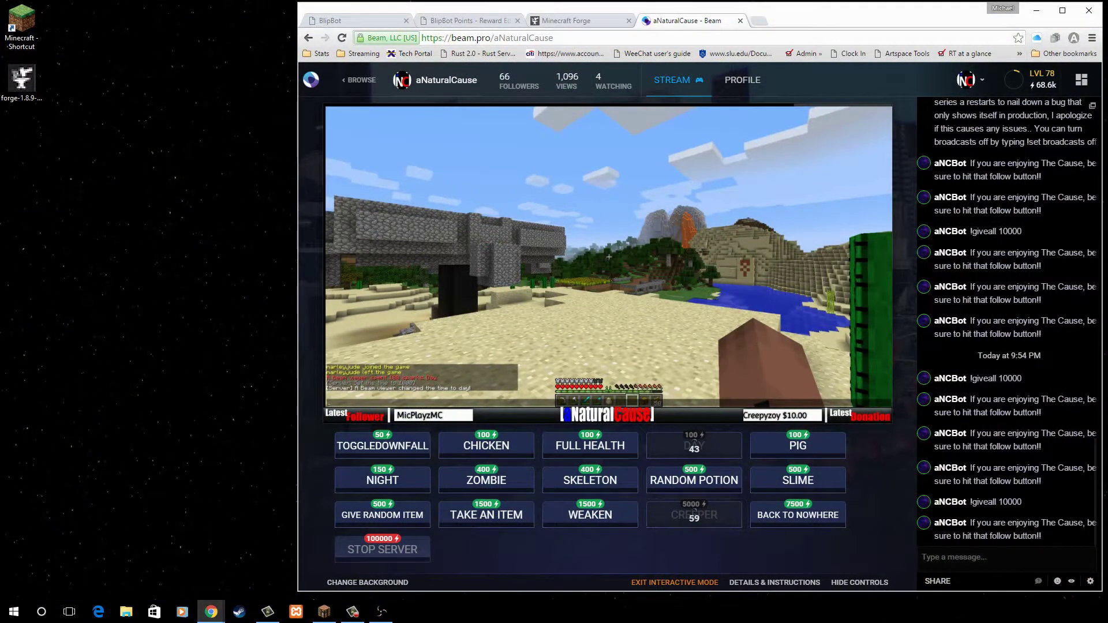
key(alt+Tab)
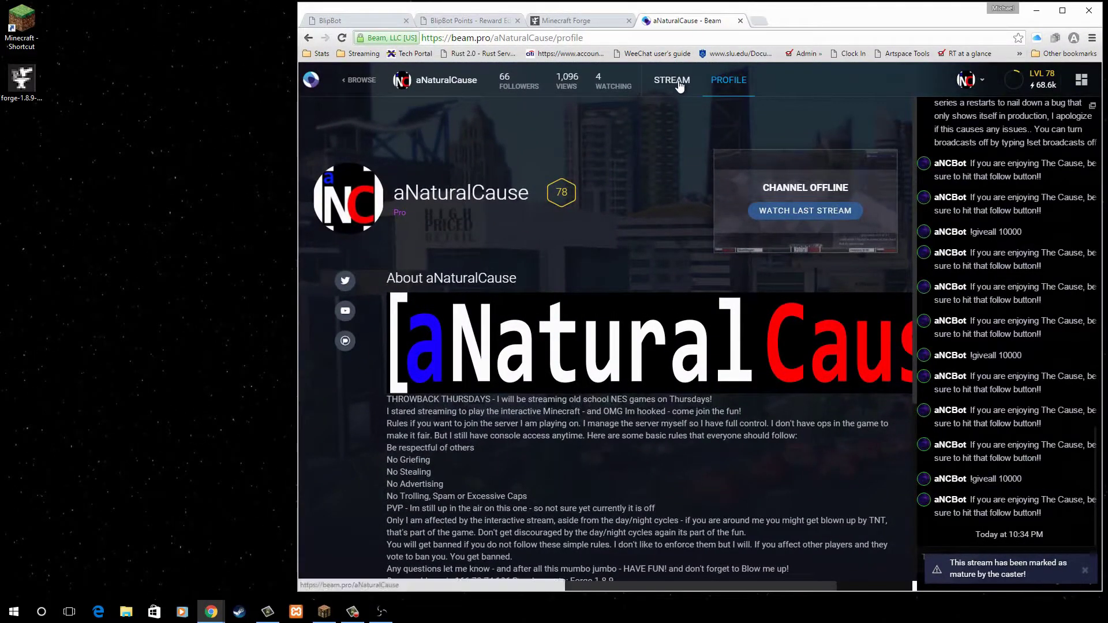
- Open the Beam channel's stream page, go interactive and launch AutoMC (Beam Plays Minecraft)
click(678, 81)
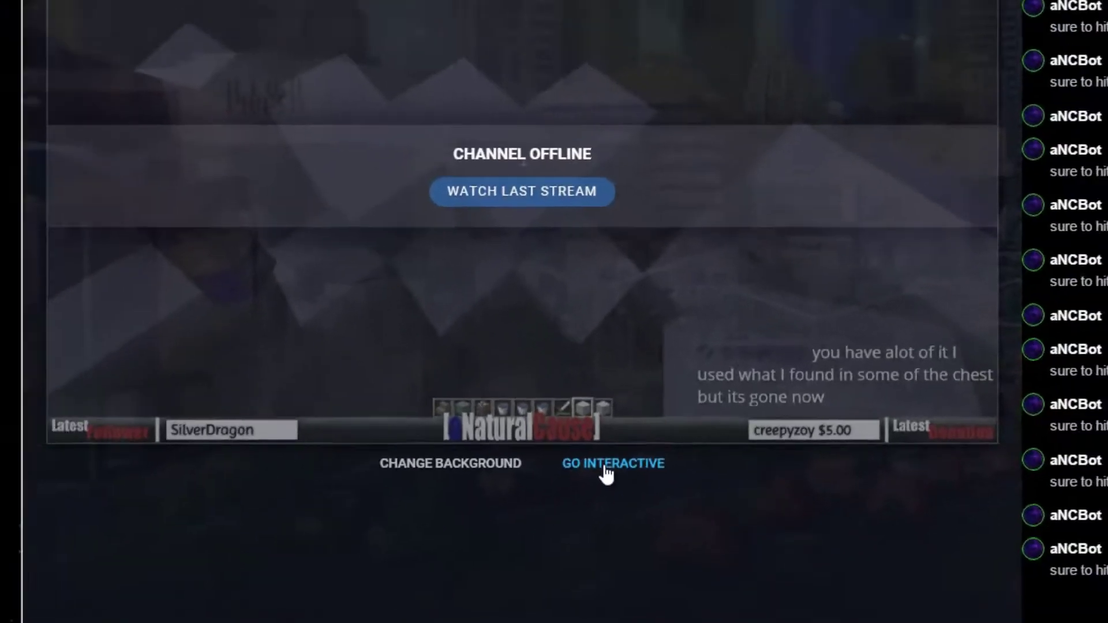
click(498, 505)
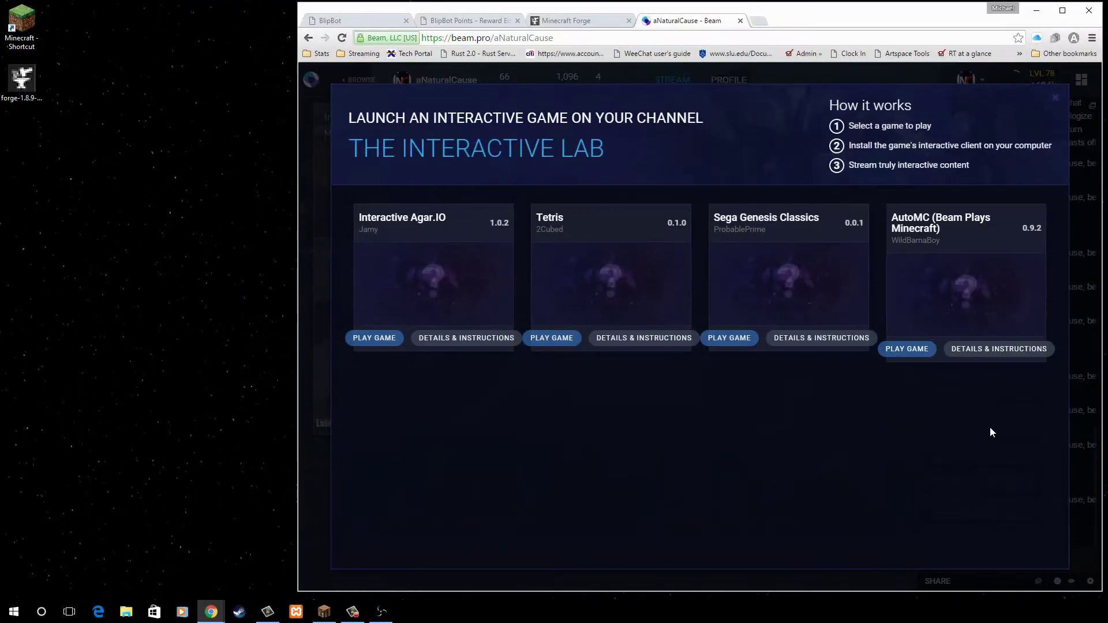
click(917, 356)
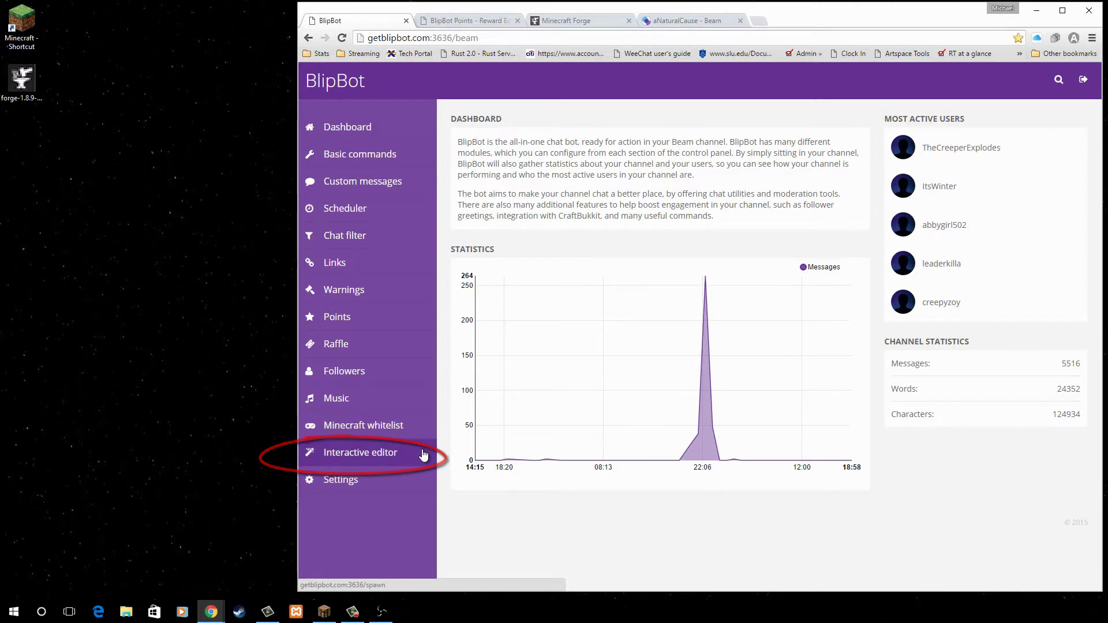
- Download the 1.8.9 mod from BlipBot's interactive editor, keep the jar file and place it on the desktop
click(422, 453)
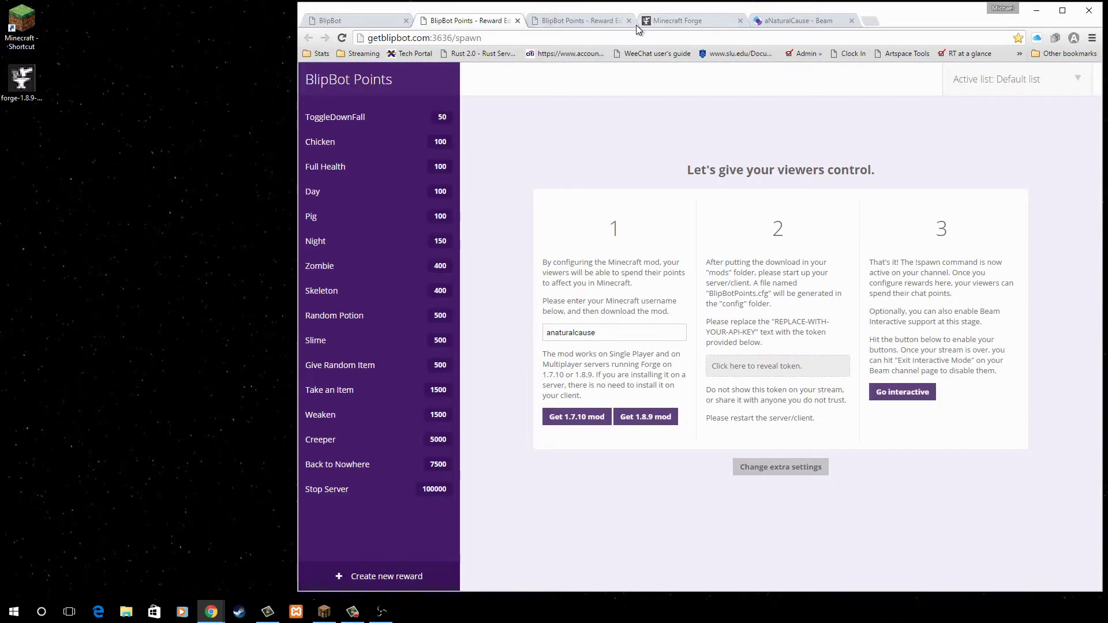
click(629, 21)
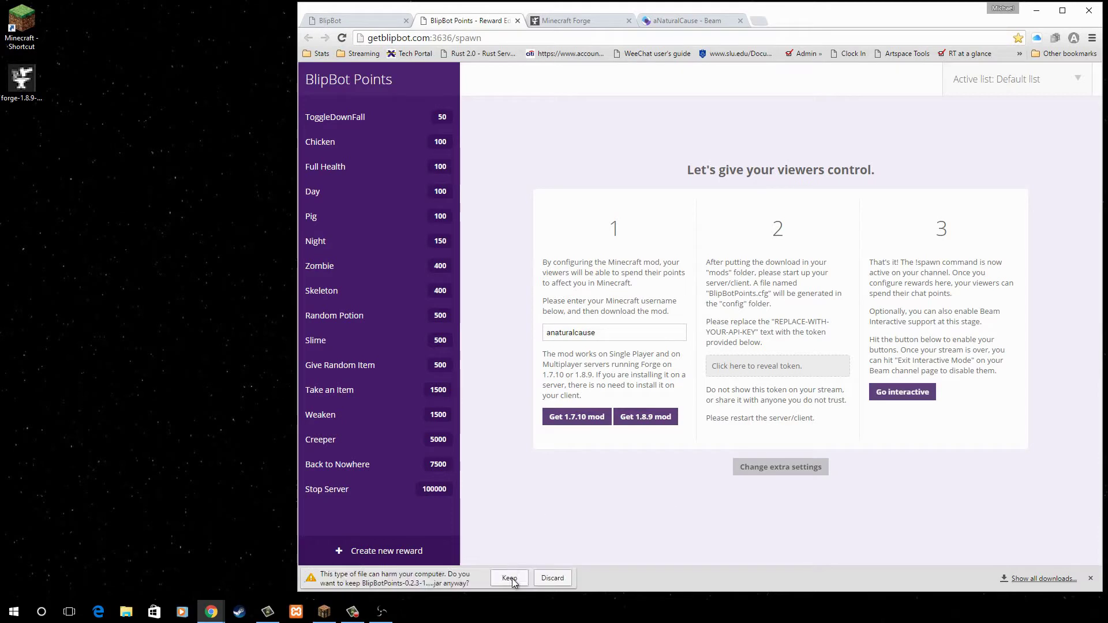
click(510, 578)
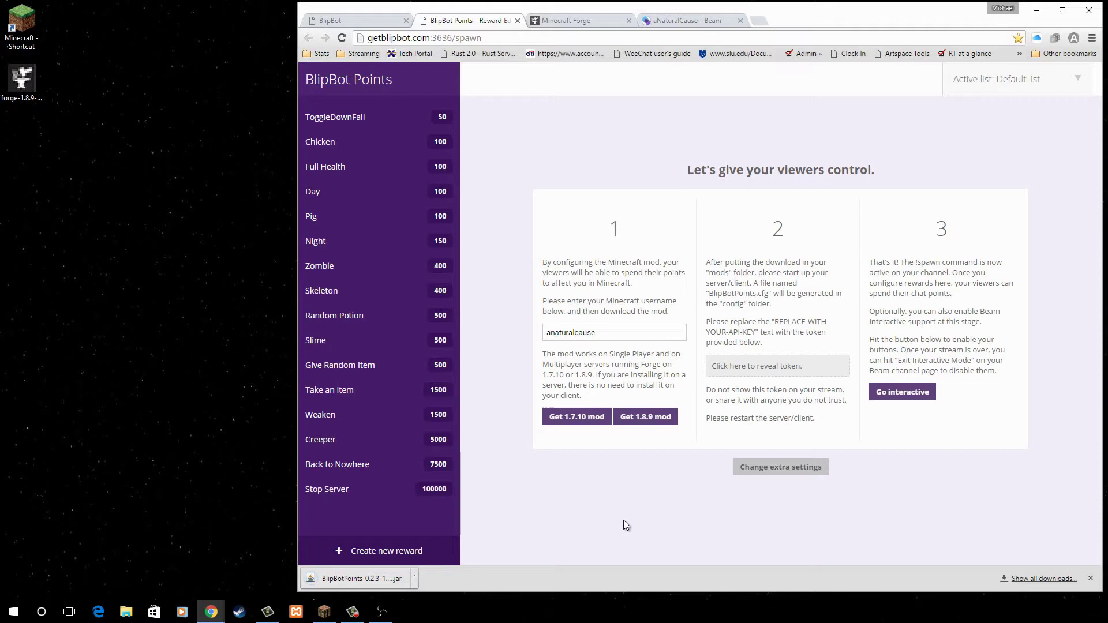
drag(360, 586, 26, 163)
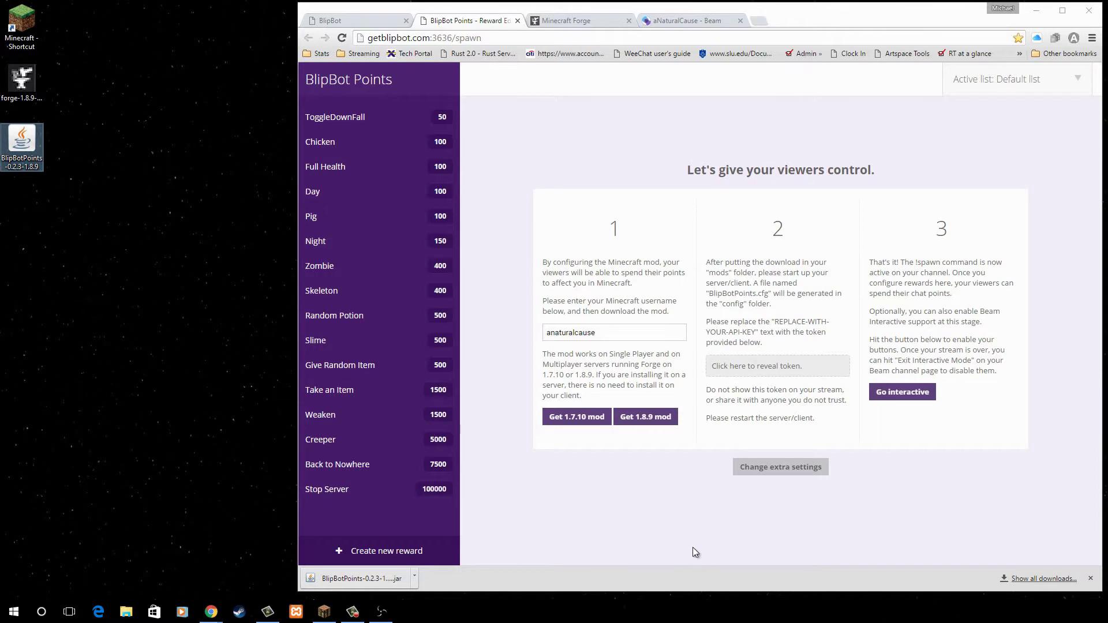
- Switch to the Minecraft Launcher, select the 1.8.9 profile and move the launcher window aside
click(227, 427)
click(208, 444)
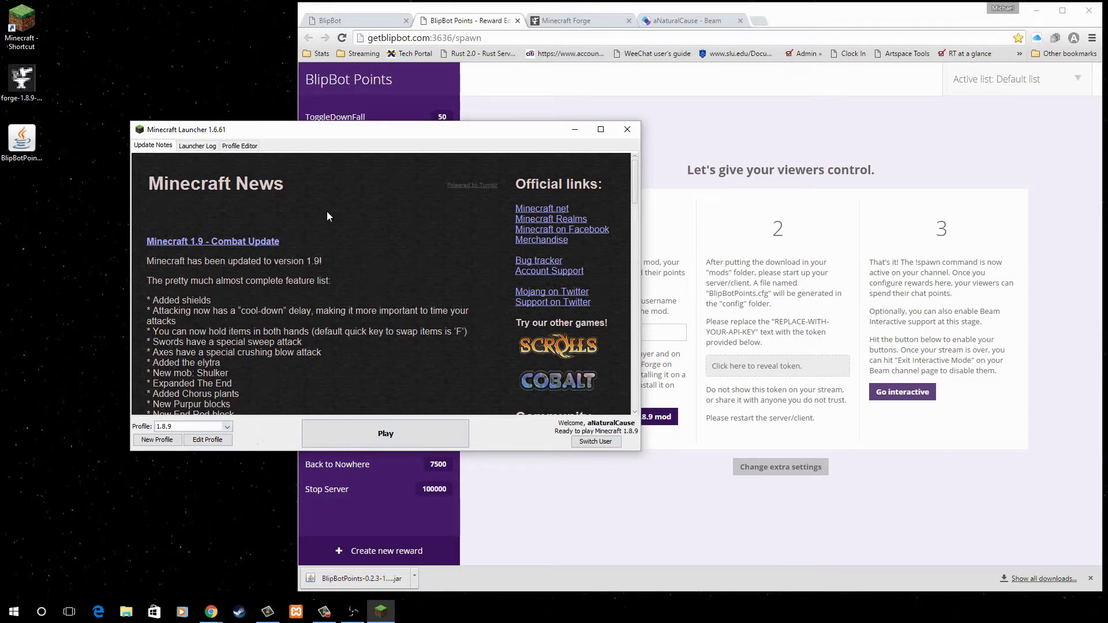
drag(378, 137, 330, 190)
- Download the recommended Windows installer for Minecraft 1.8.9 from the Minecraft Forge site, skipping the advertisement page
click(594, 22)
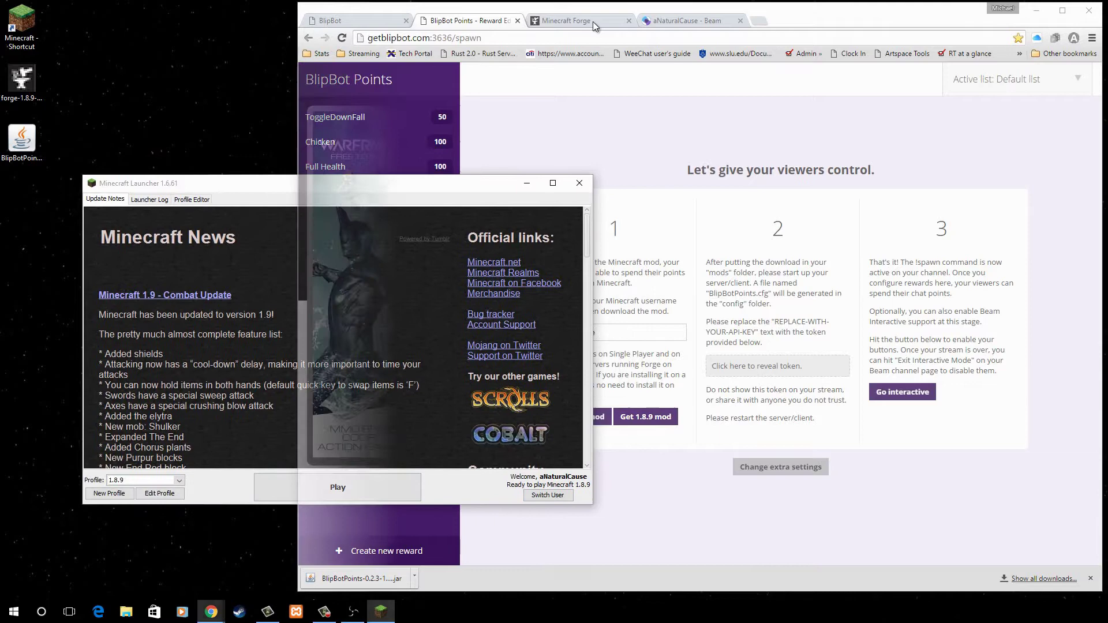
mouse_move(591, 407)
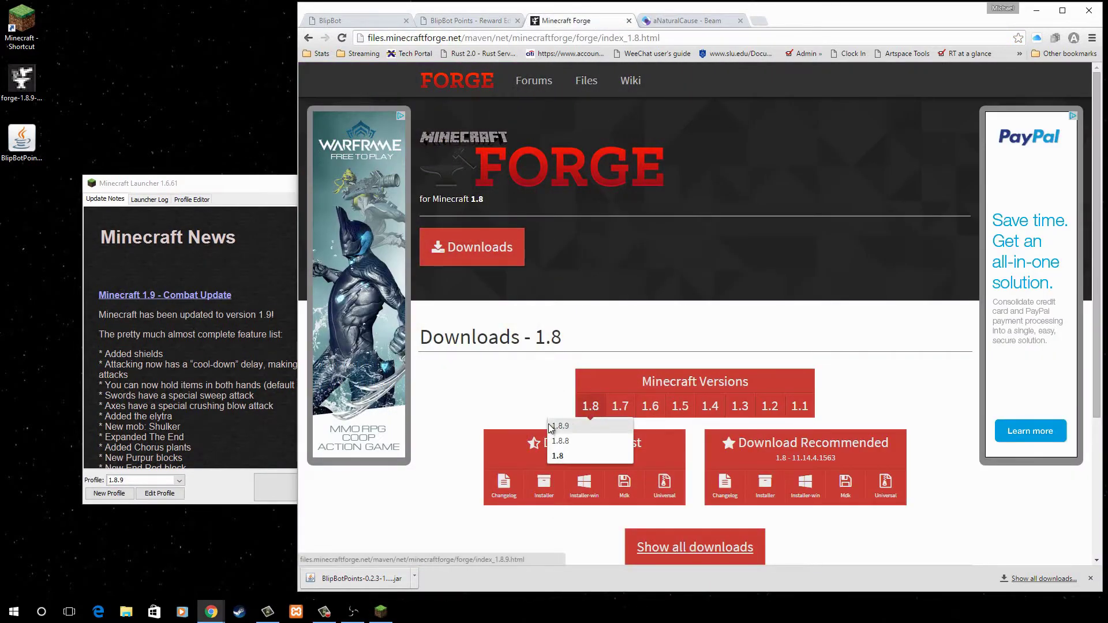
click(551, 425)
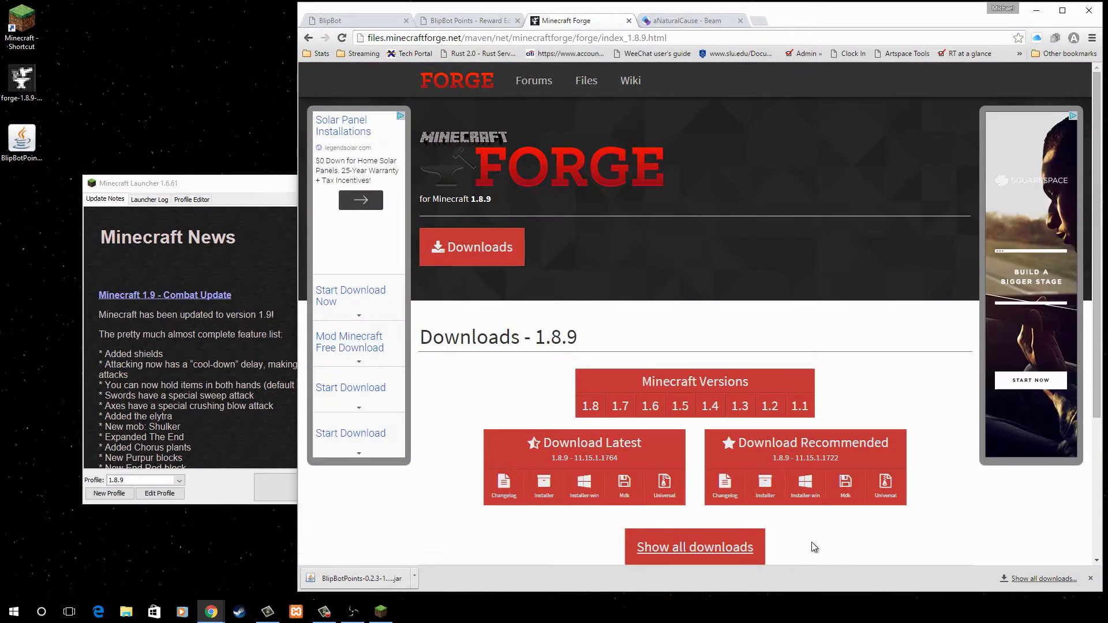
click(812, 492)
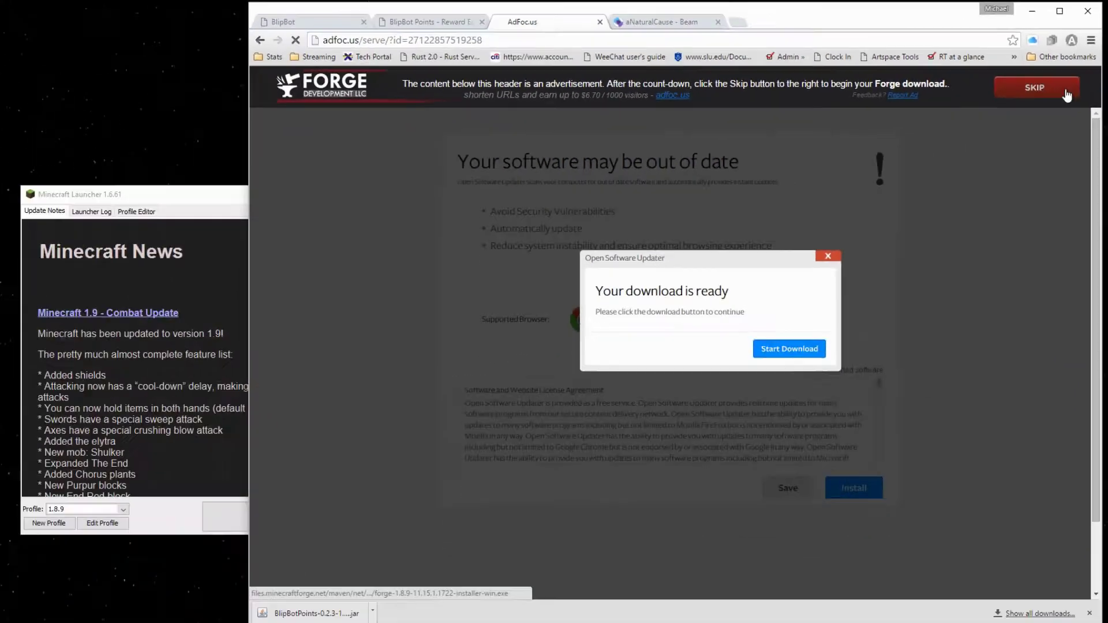
click(1032, 176)
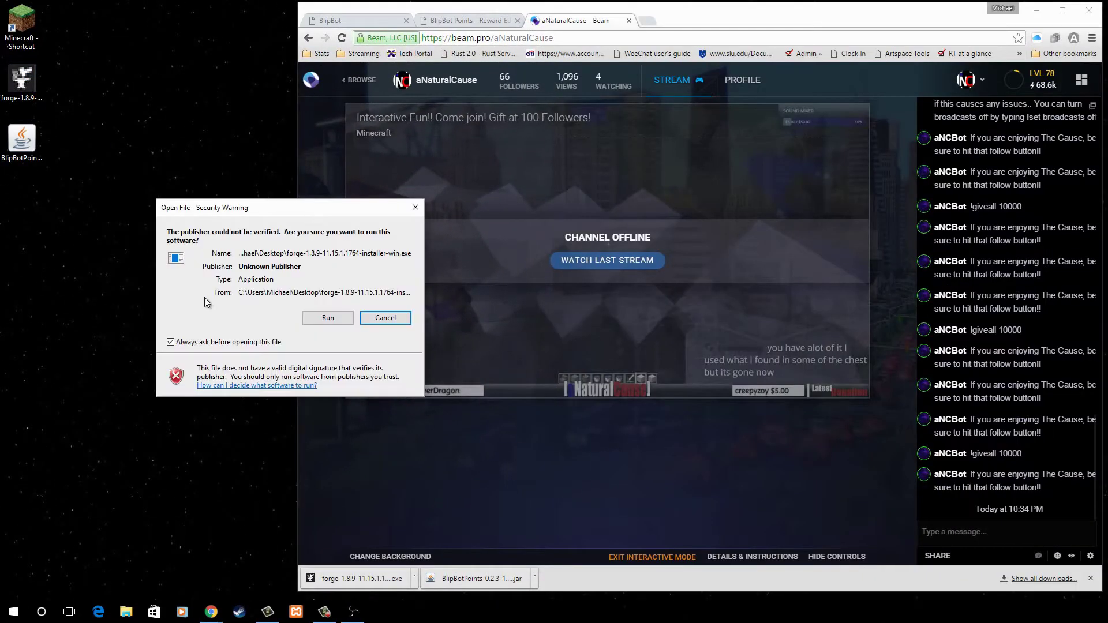
- Run the Forge 1.8.9-11.15.1.1764 installer and install the client into the .minecraft folder
click(327, 319)
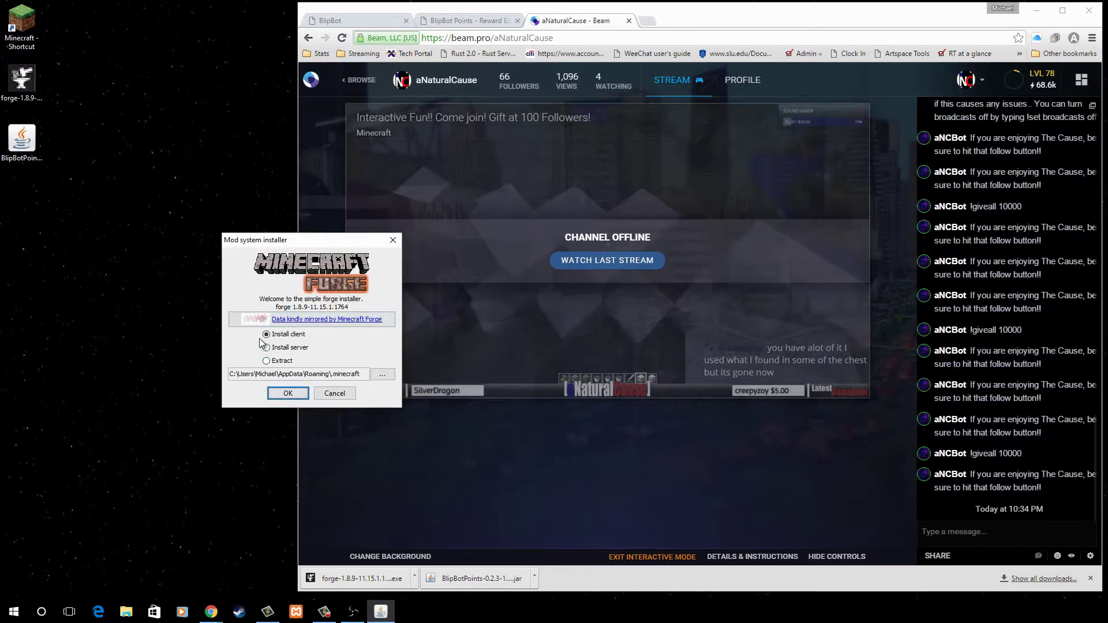
click(288, 394)
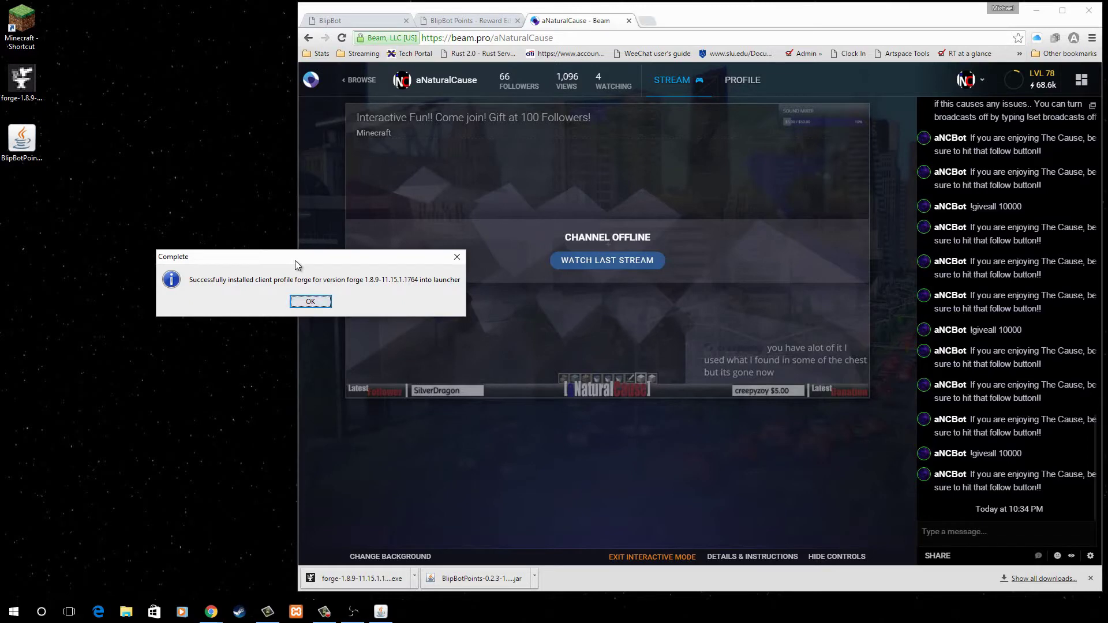
key(Return)
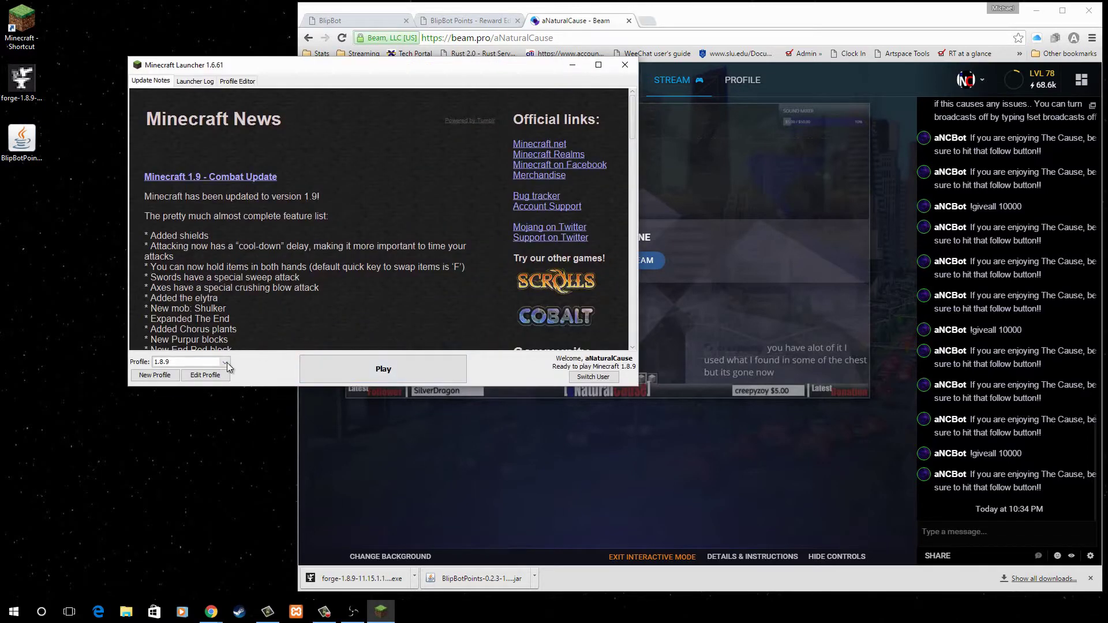
- Select the forge profile in the Minecraft Launcher and start the game
click(226, 362)
click(167, 392)
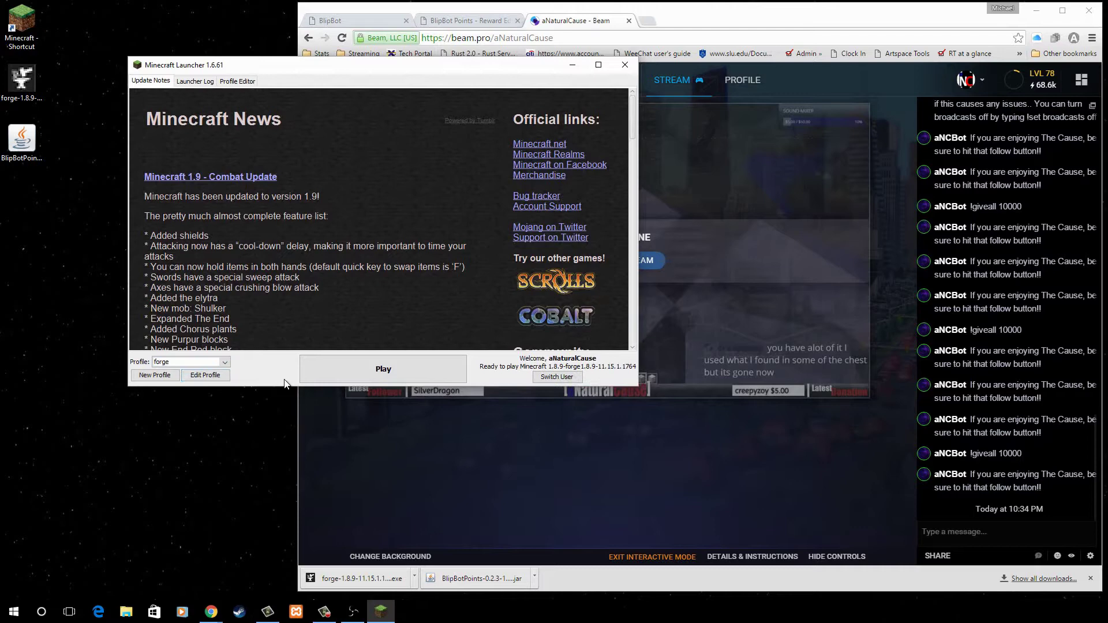
click(402, 378)
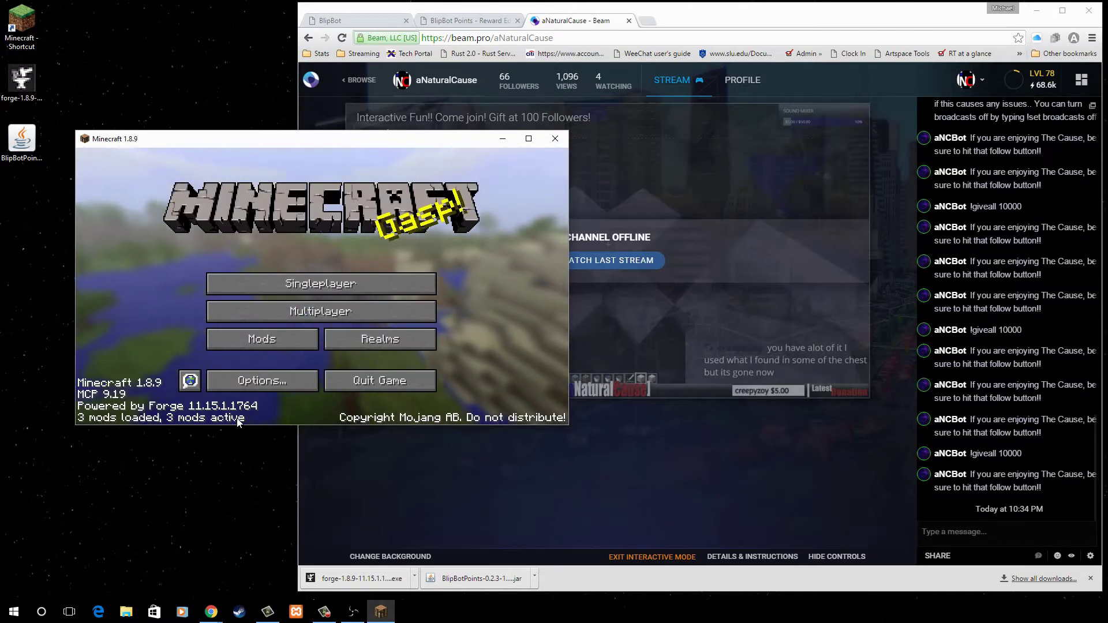
- Open the resource pack folder from Minecraft's options and close the game
click(263, 381)
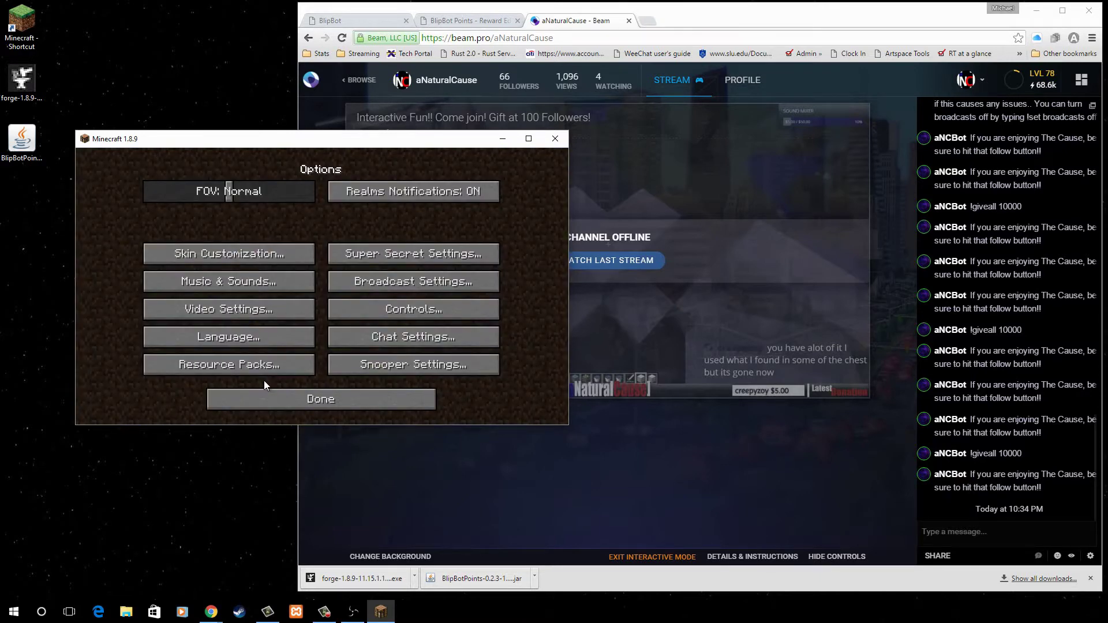
click(266, 366)
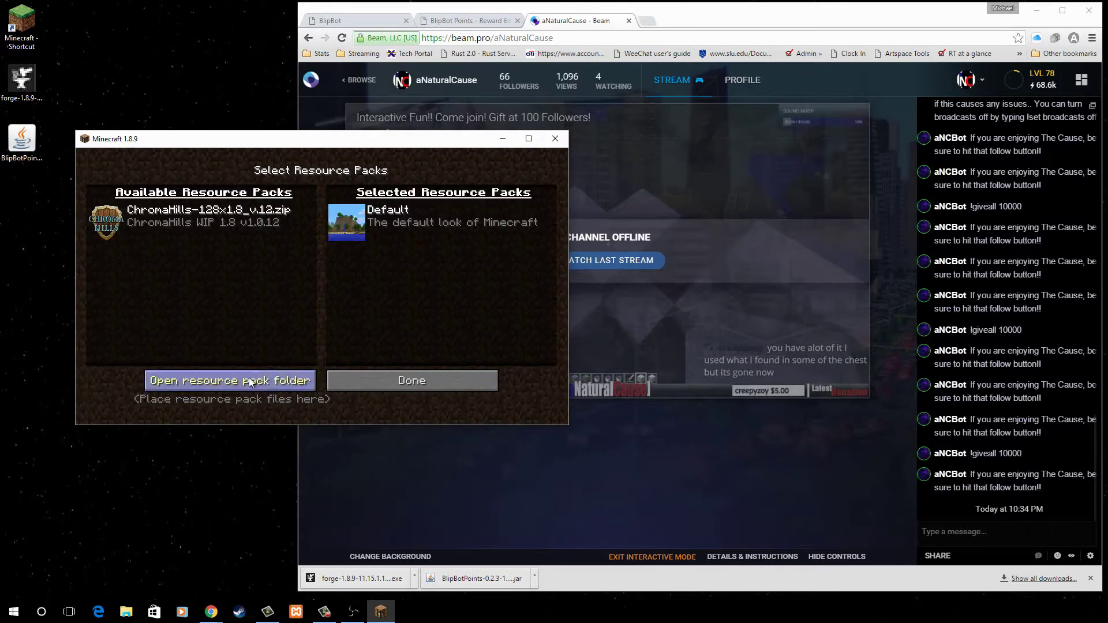
click(251, 381)
click(150, 141)
click(554, 139)
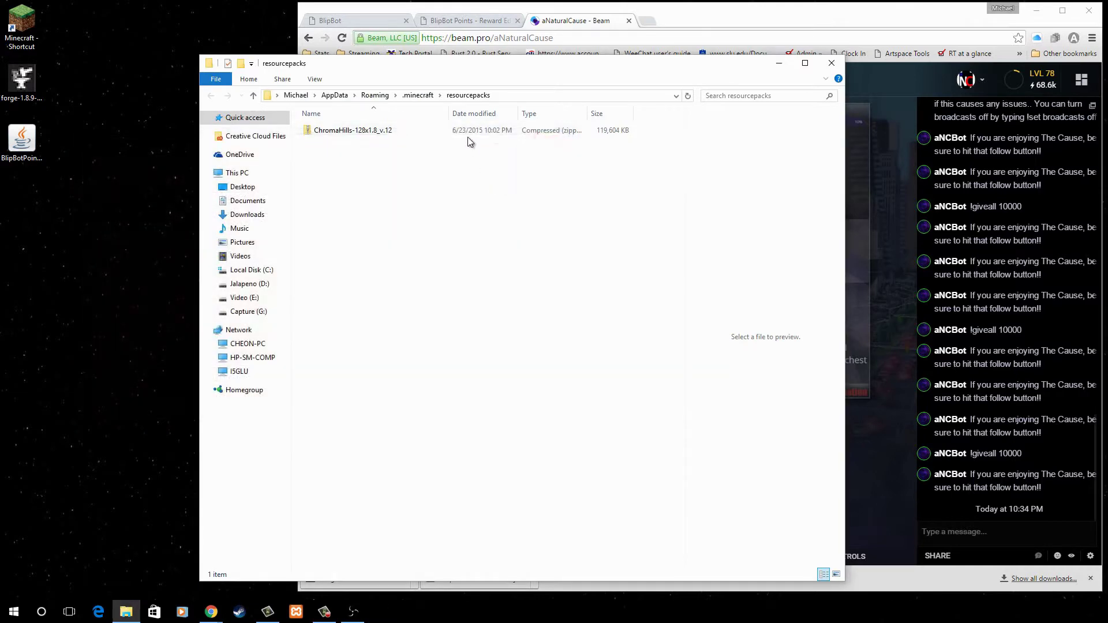
- Move the BlipBotPoints-0.2.3-1.8.9 jar from the desktop into the mods folder inside .minecraft
click(425, 96)
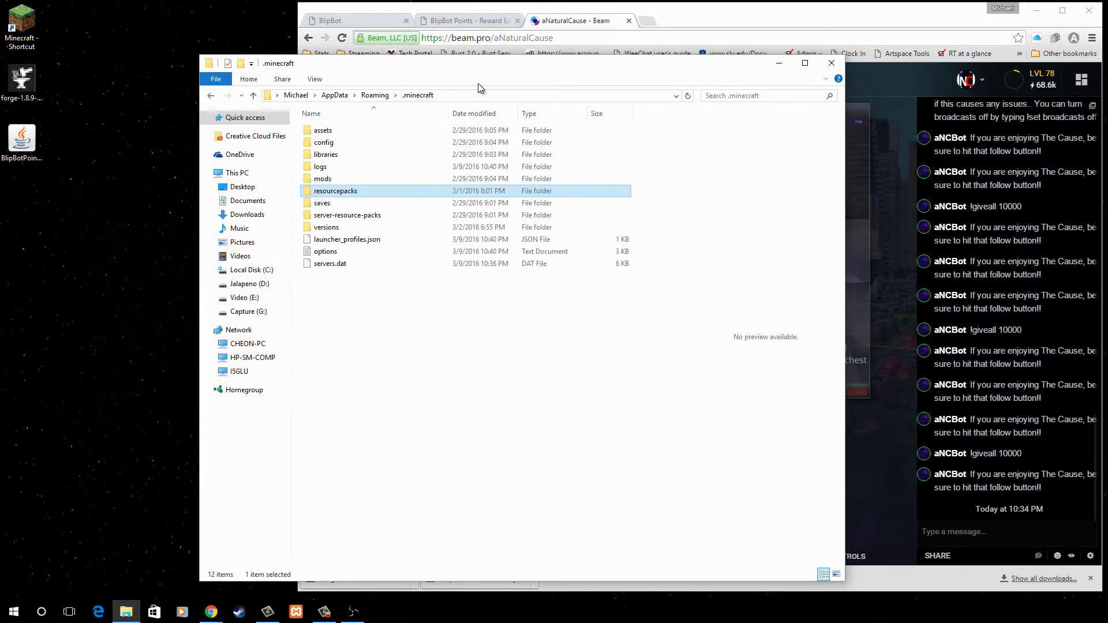
double_click(335, 179)
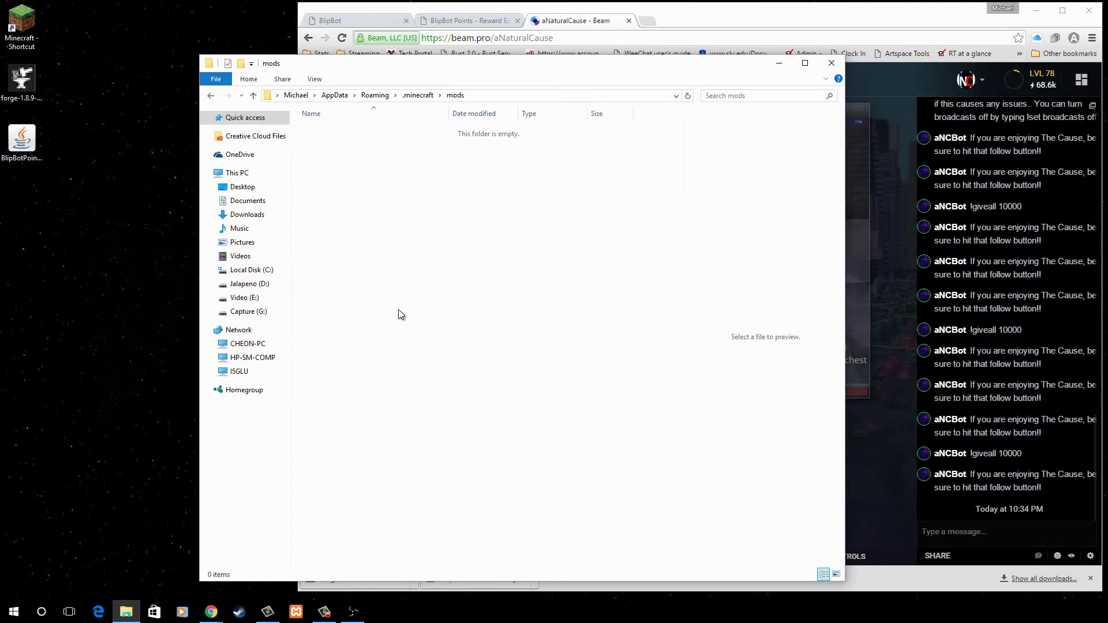
mouse_move(21, 139)
mouse_down()
mouse_move(104, 217)
mouse_move(483, 215)
mouse_up()
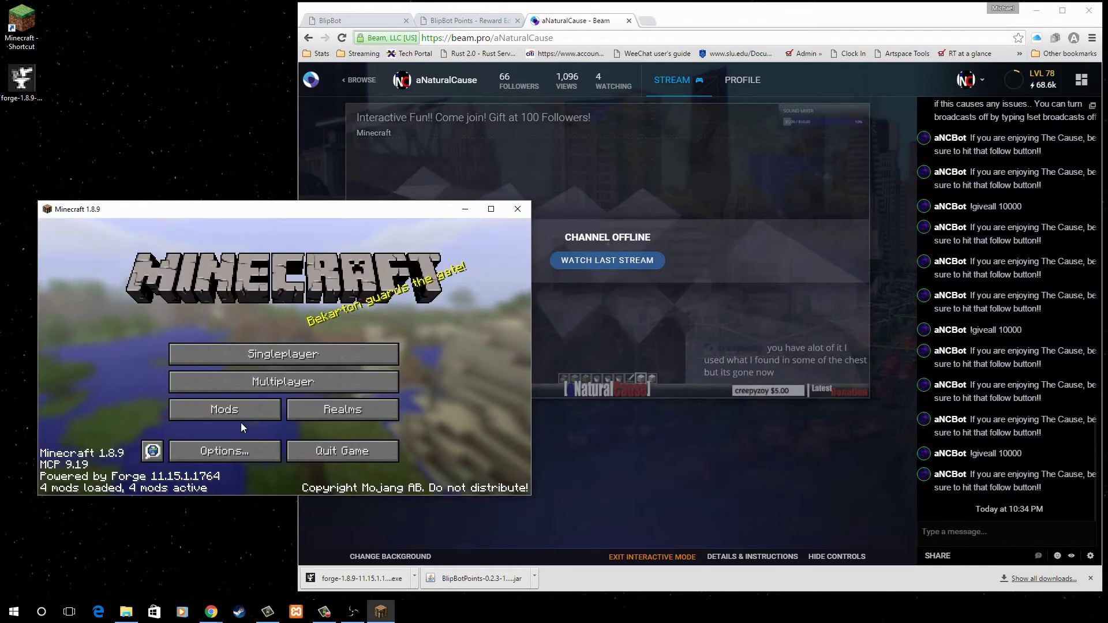
- Check Minecraft's mod list for the BlipBot Points mod and close the list
click(220, 415)
scroll(69, 381, down, 1)
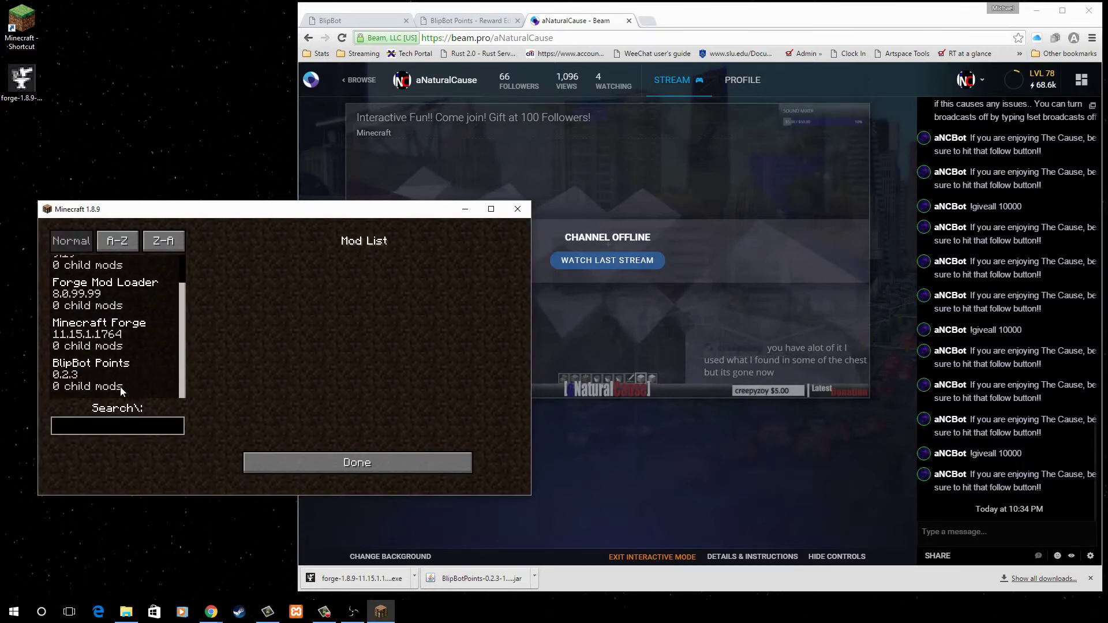
click(368, 464)
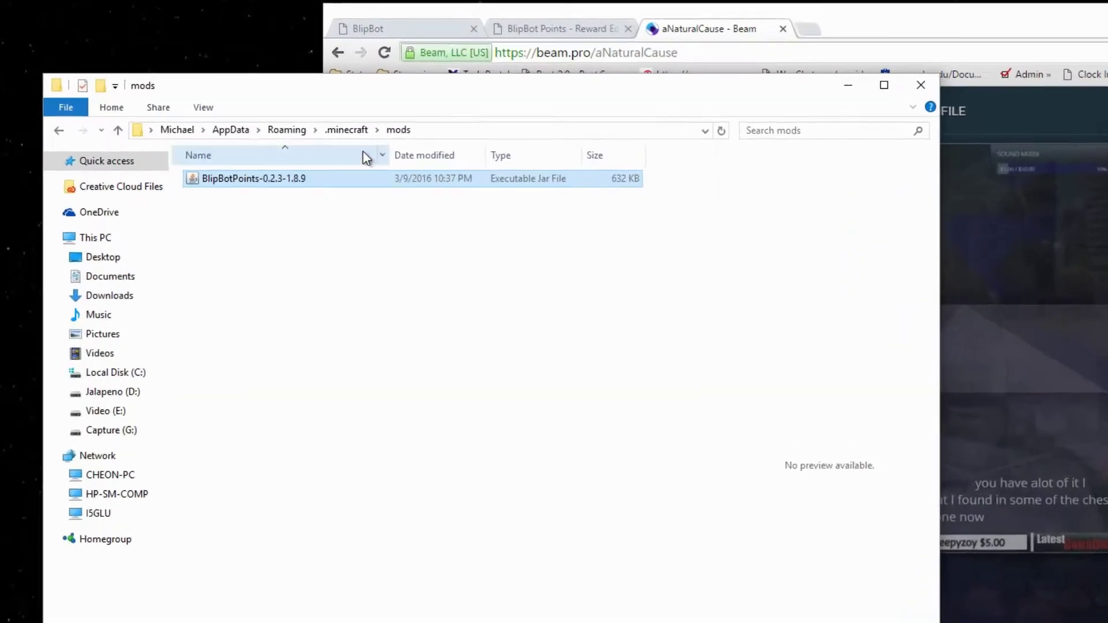
- Open BlipBotPoints.cfg from the config folder inside .minecraft with Notepad++
click(390, 167)
double_click(234, 220)
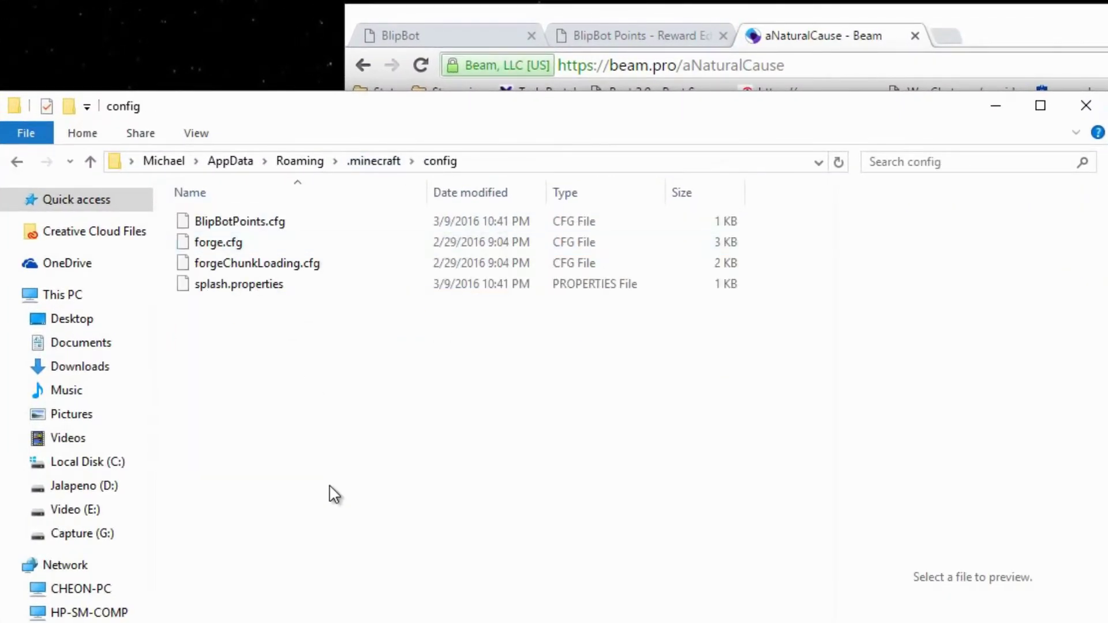
click(248, 221)
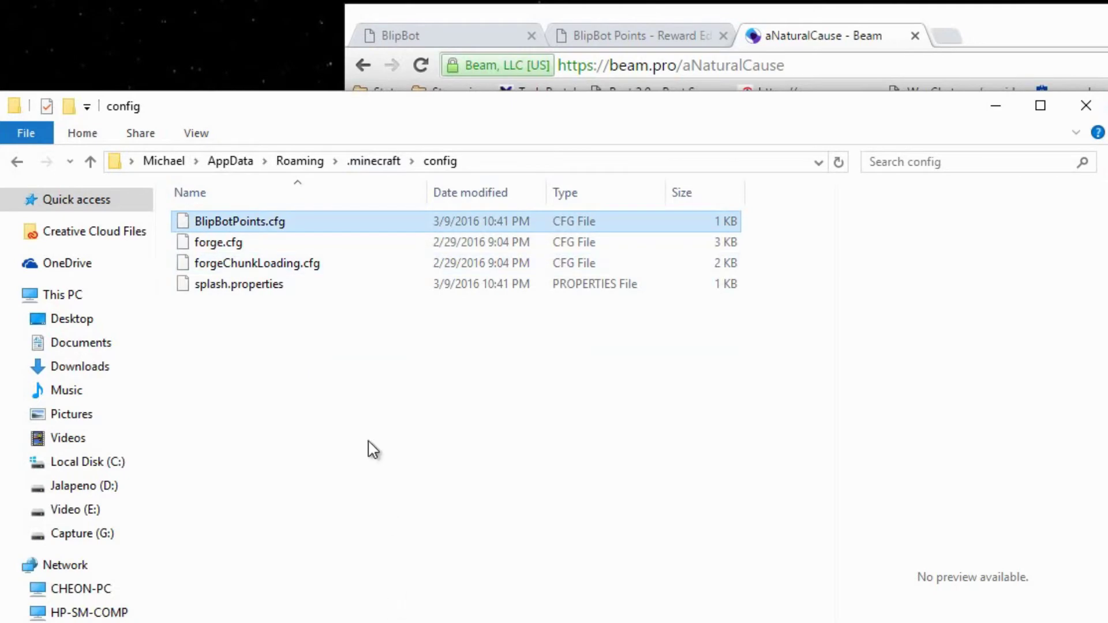
right_click(254, 227)
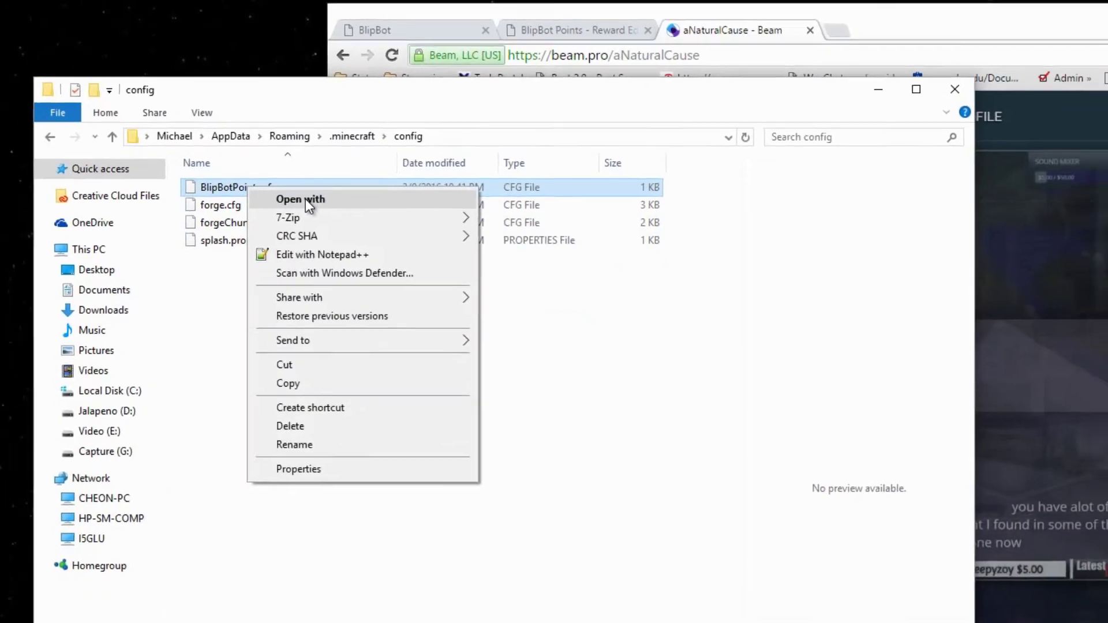
click(317, 234)
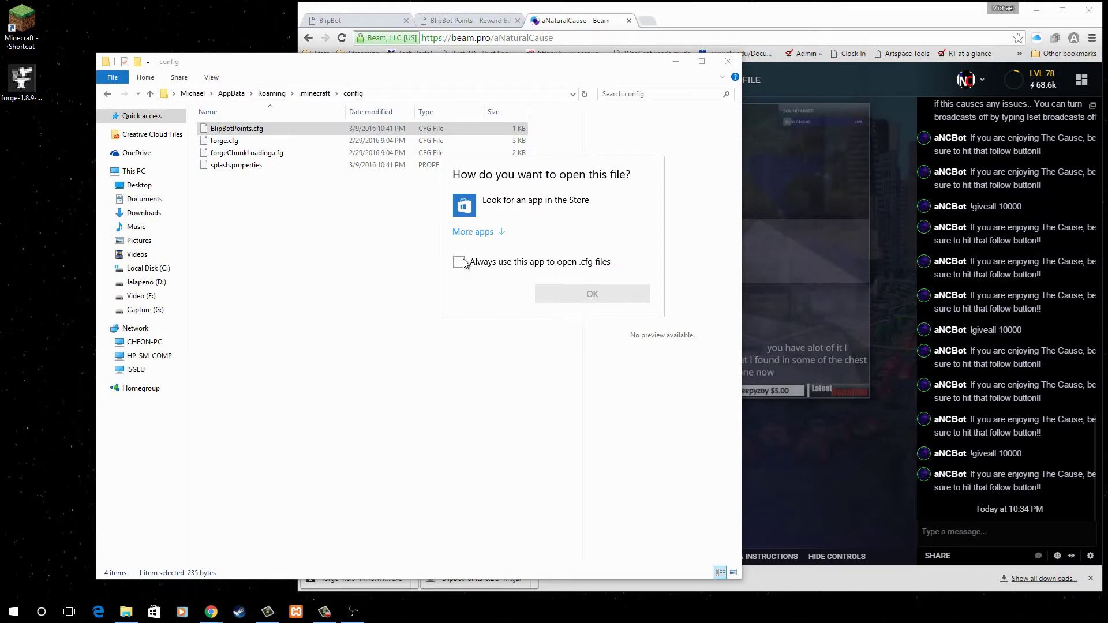
click(484, 232)
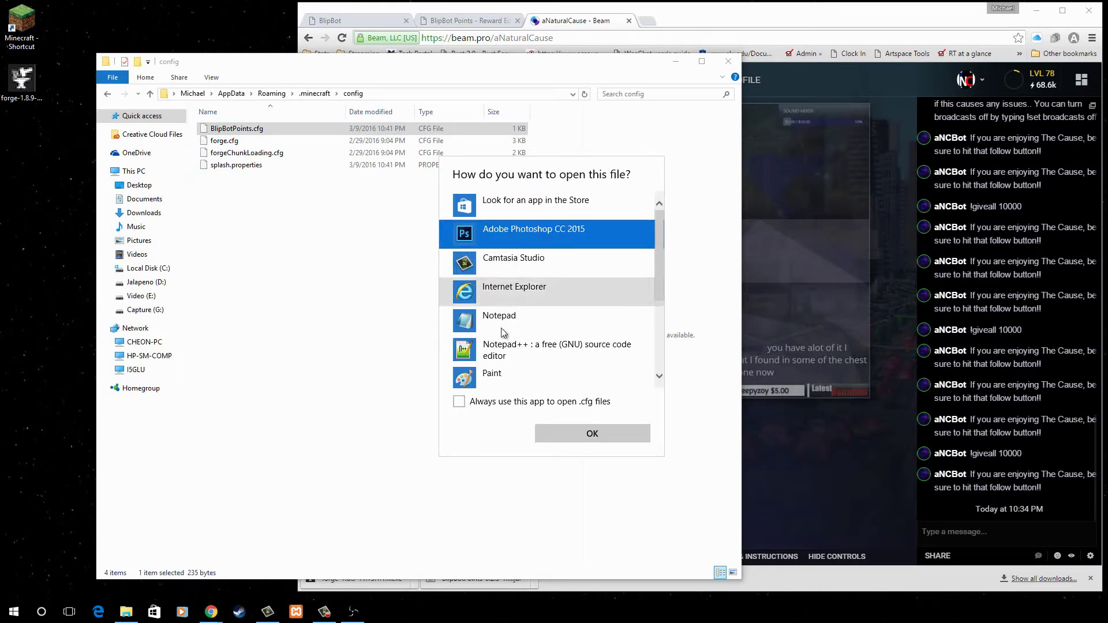
click(499, 347)
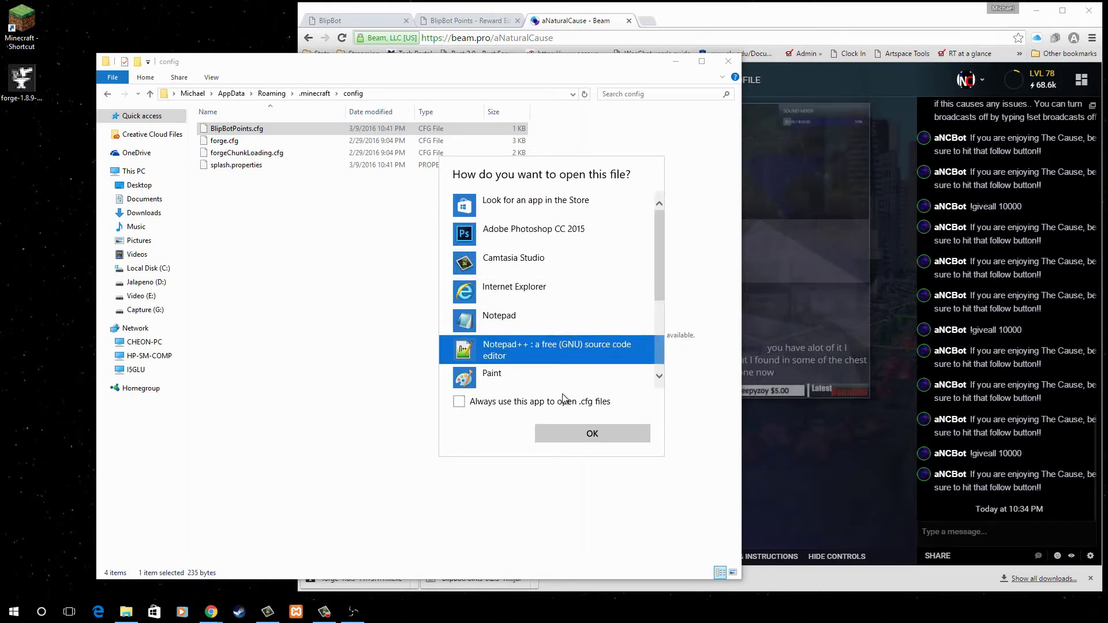
click(577, 435)
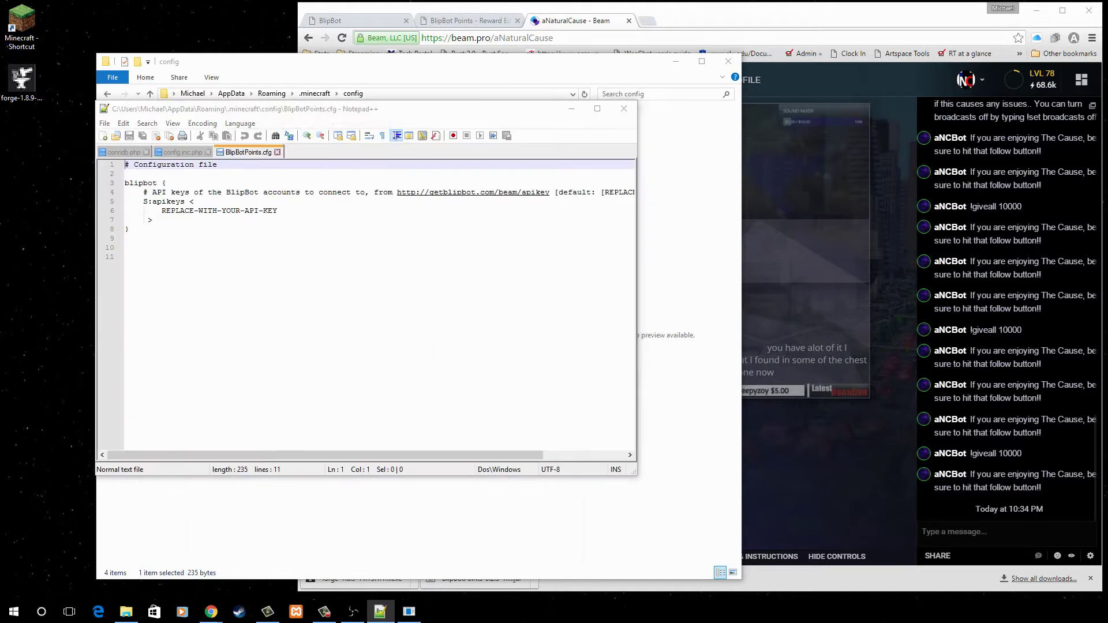
- Select the REPLACE-WITH-YOUR-API-KEY placeholder in the config file and bring up the BlipBot Points page offering the token
click(183, 218)
drag(162, 211, 282, 213)
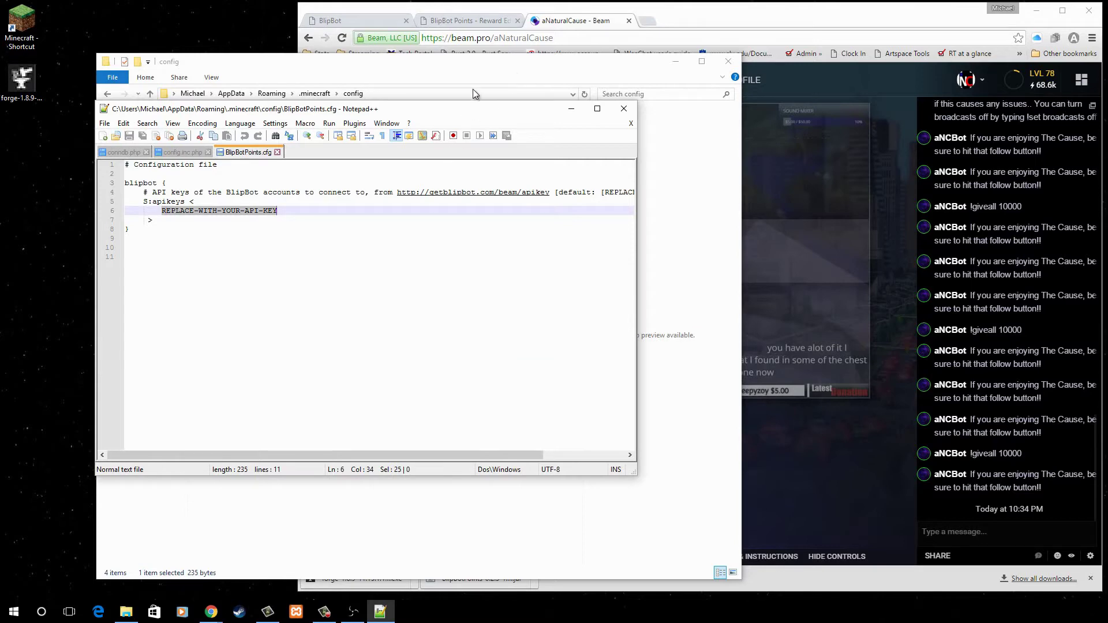
drag(478, 112, 404, 160)
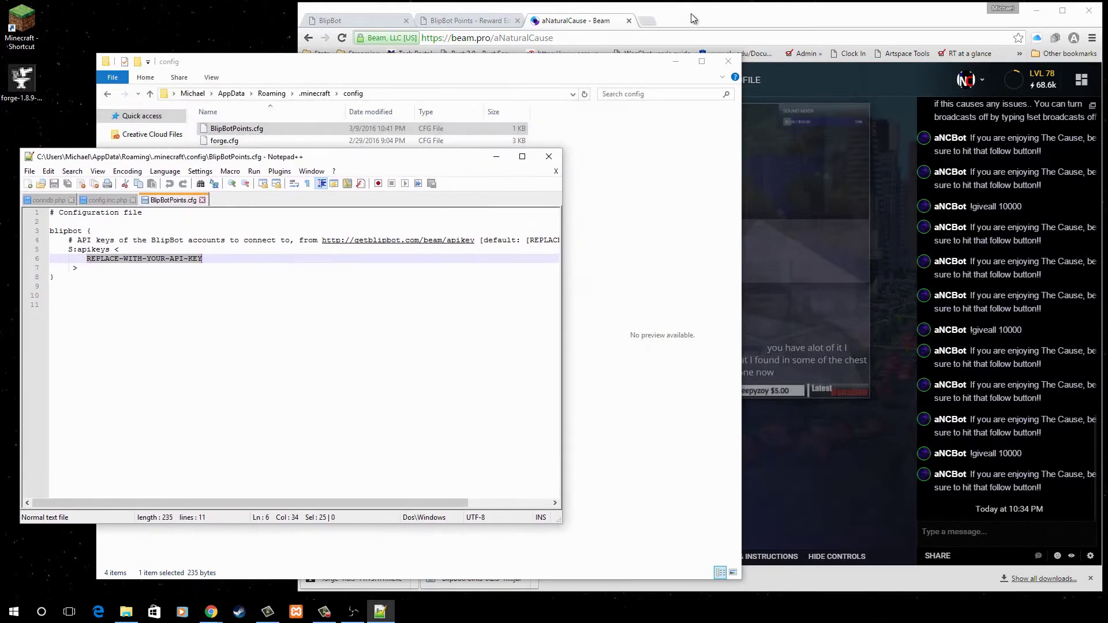
click(691, 13)
click(484, 22)
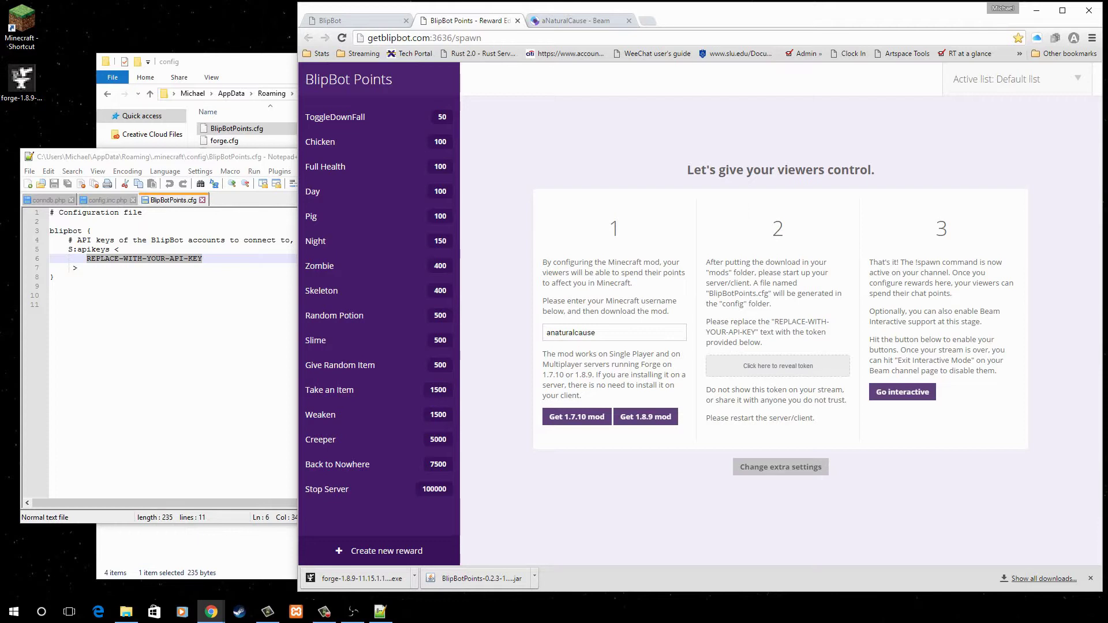
- Replace the REPLACE-WITH-YOUR-API-KEY placeholder under S:apikeys in BlipBotPoints.cfg with the copied API token
key(alt+Tab)
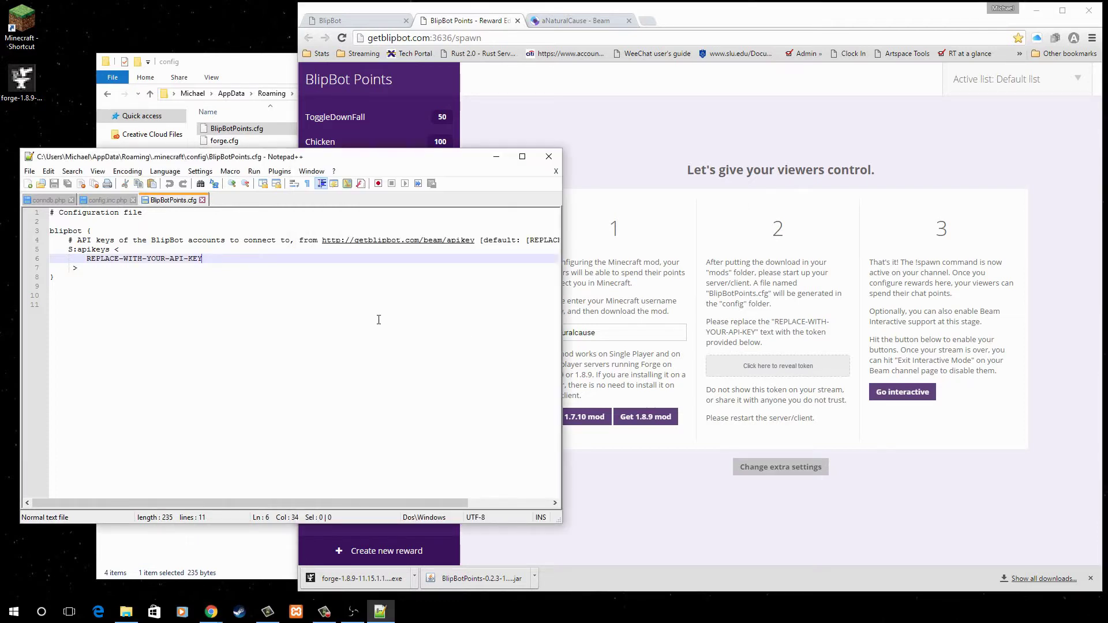
key(BackSpace)
key(BackSpace)
key(BackSpace)
key(BackSpace)
key(BackSpace)
key(BackSpace)
key(BackSpace)
key(BackSpace)
key(BackSpace)
key(BackSpace)
key(BackSpace)
key(BackSpace)
key(BackSpace)
key(BackSpace)
key(BackSpace)
key(BackSpace)
key(BackSpace)
key(BackSpace)
key(BackSpace)
key(BackSpace)
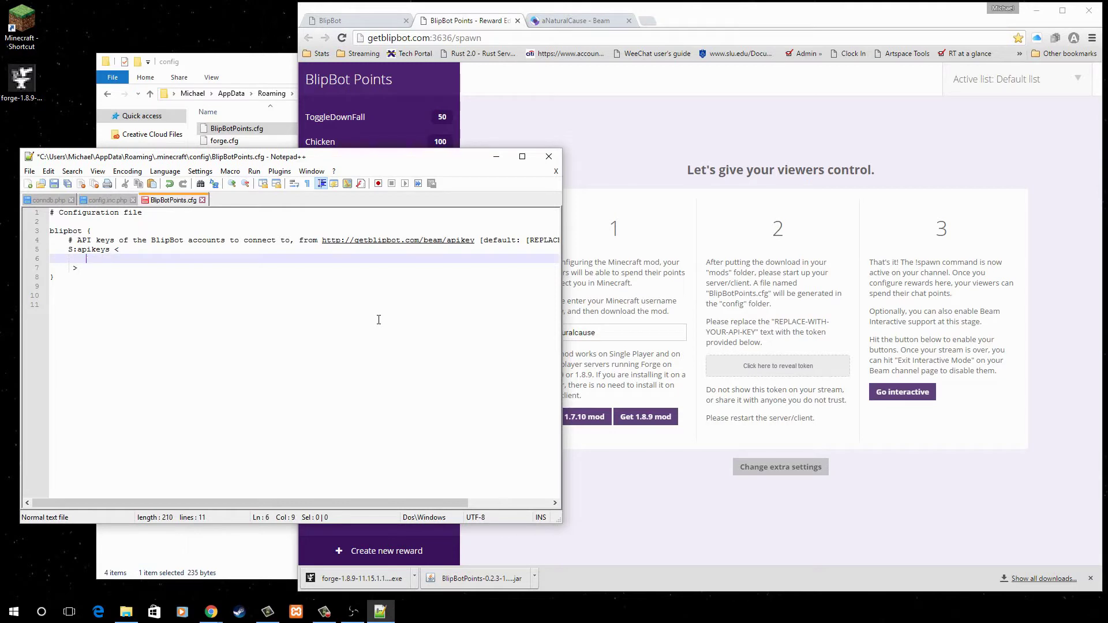
right_click(94, 263)
click(139, 293)
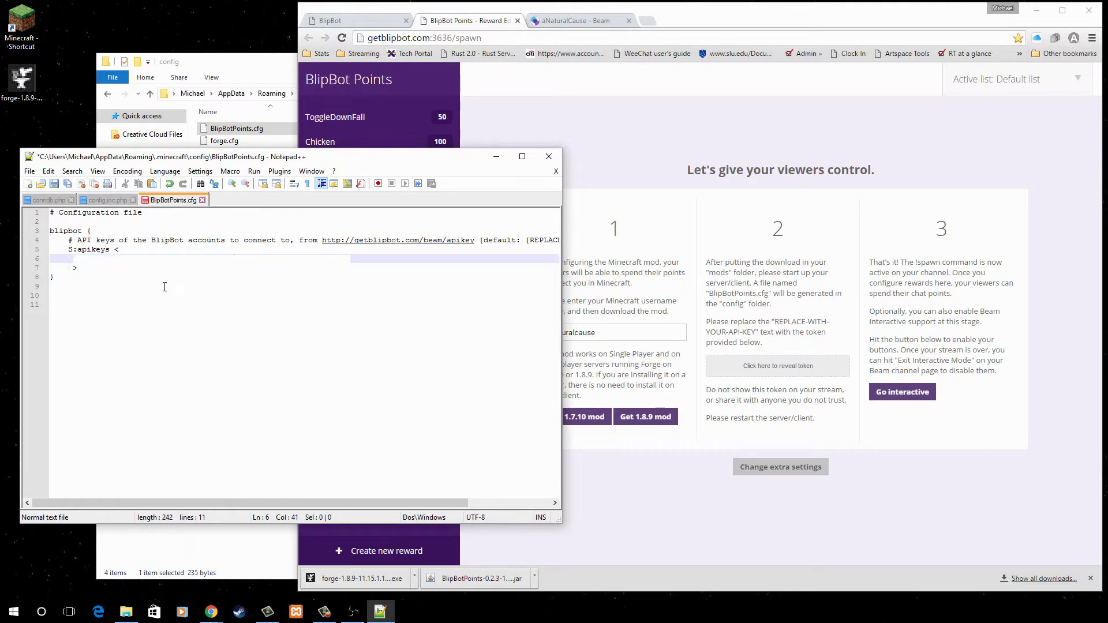
- Save BlipBotPoints.cfg and close Notepad++
click(30, 172)
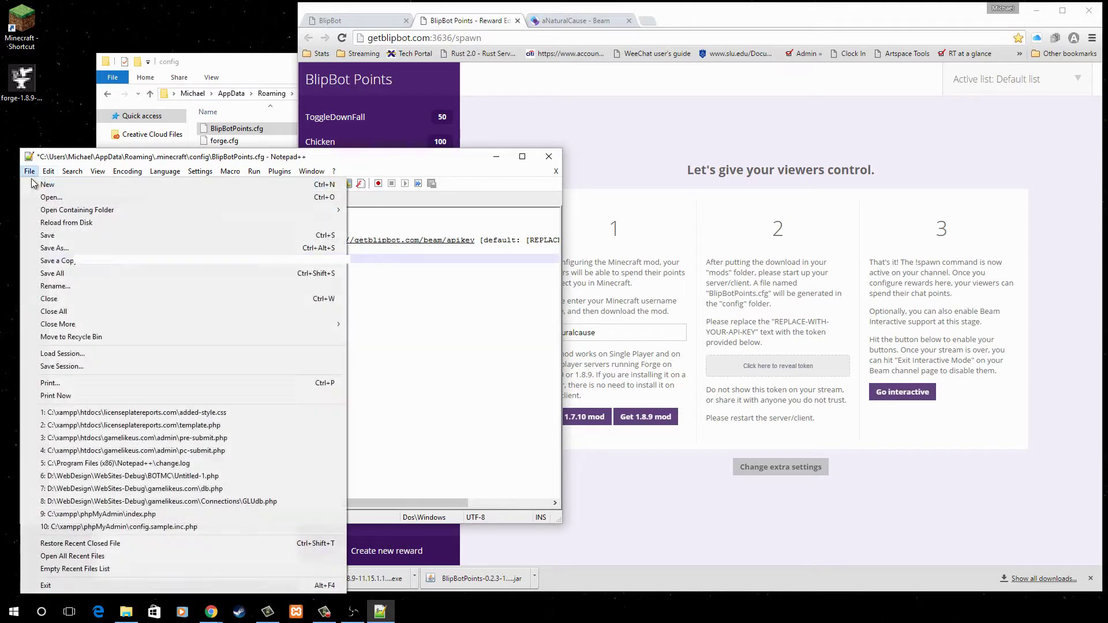
click(47, 235)
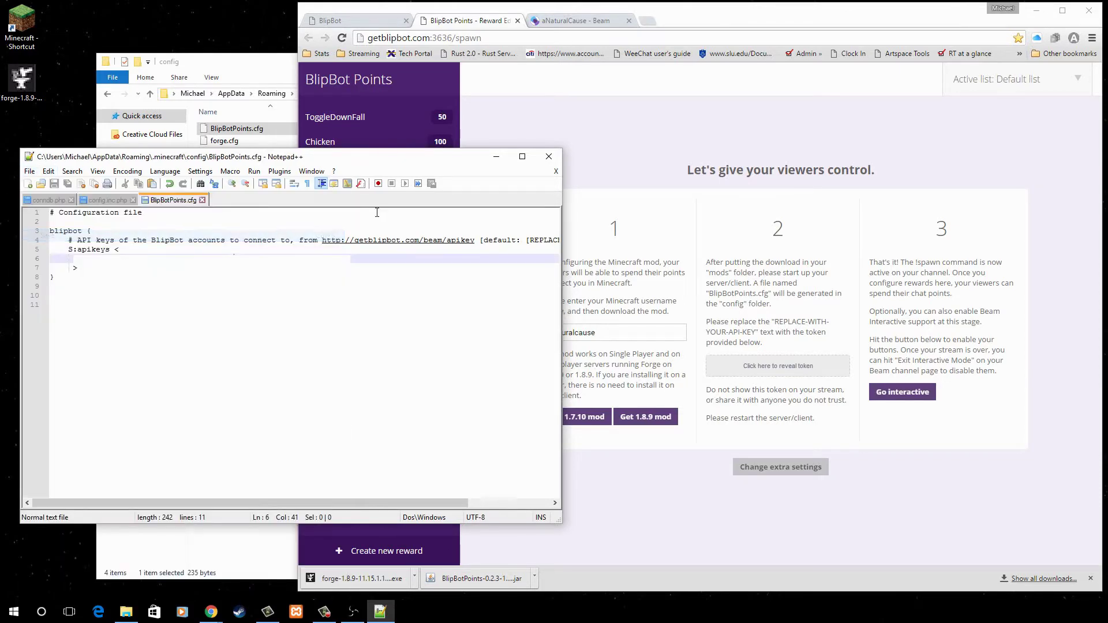
click(548, 157)
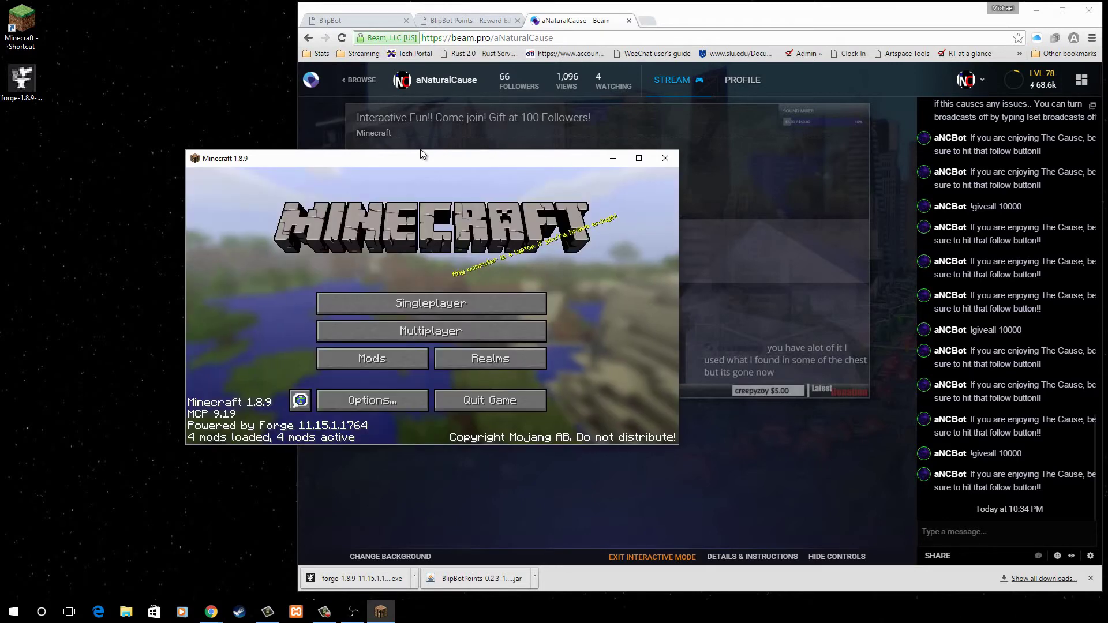
- Create a new singleplayer Minecraft world named Interactive World
drag(414, 157, 275, 170)
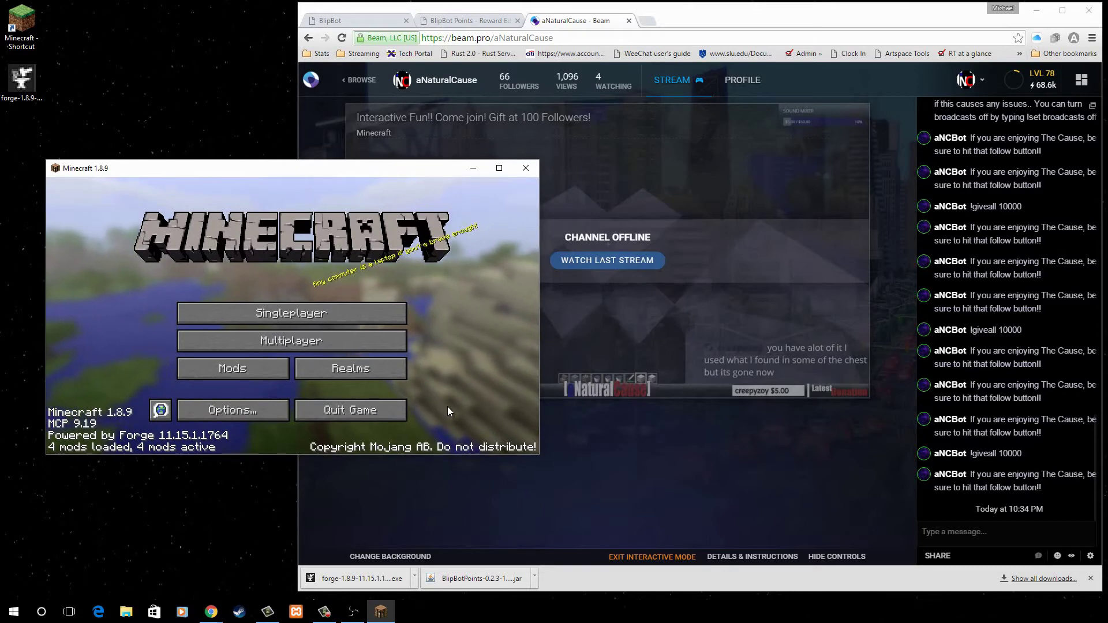
click(375, 314)
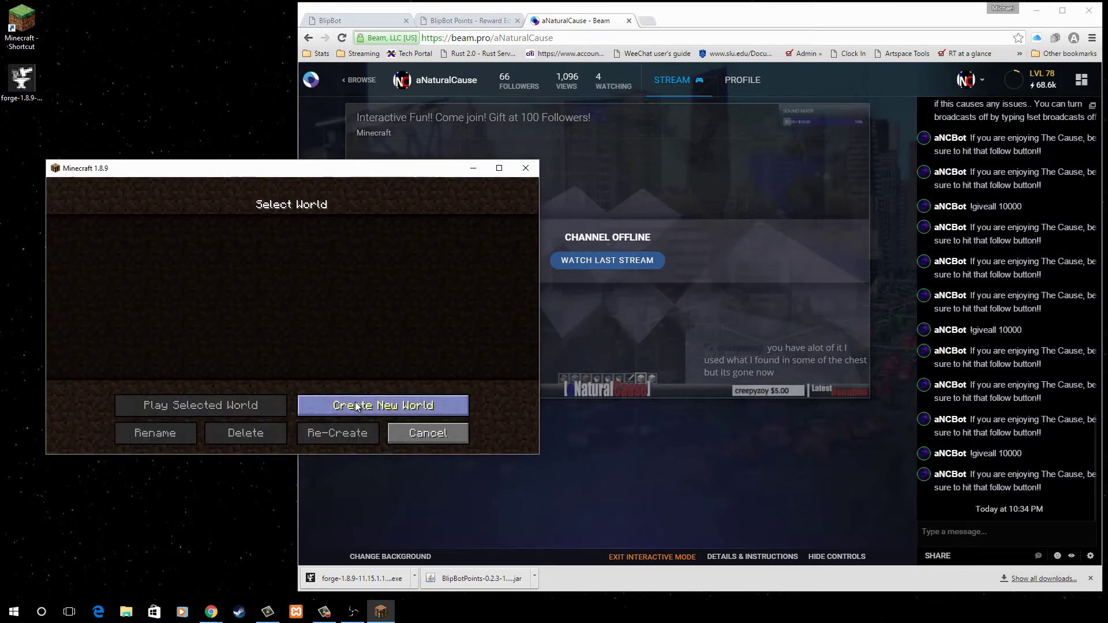
click(375, 405)
key(BackSpace)
key(BackSpace)
key(BackSpace)
key(BackSpace)
key(BackSpace)
key(BackSpace)
key(BackSpace)
key(BackSpace)
key(BackSpace)
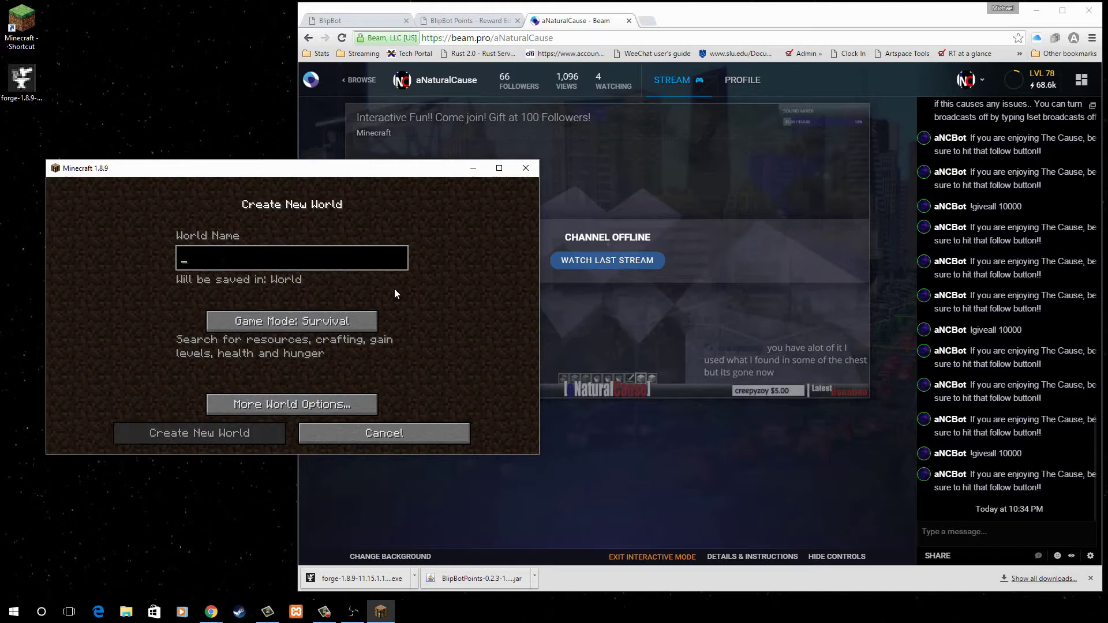
text(Interact)
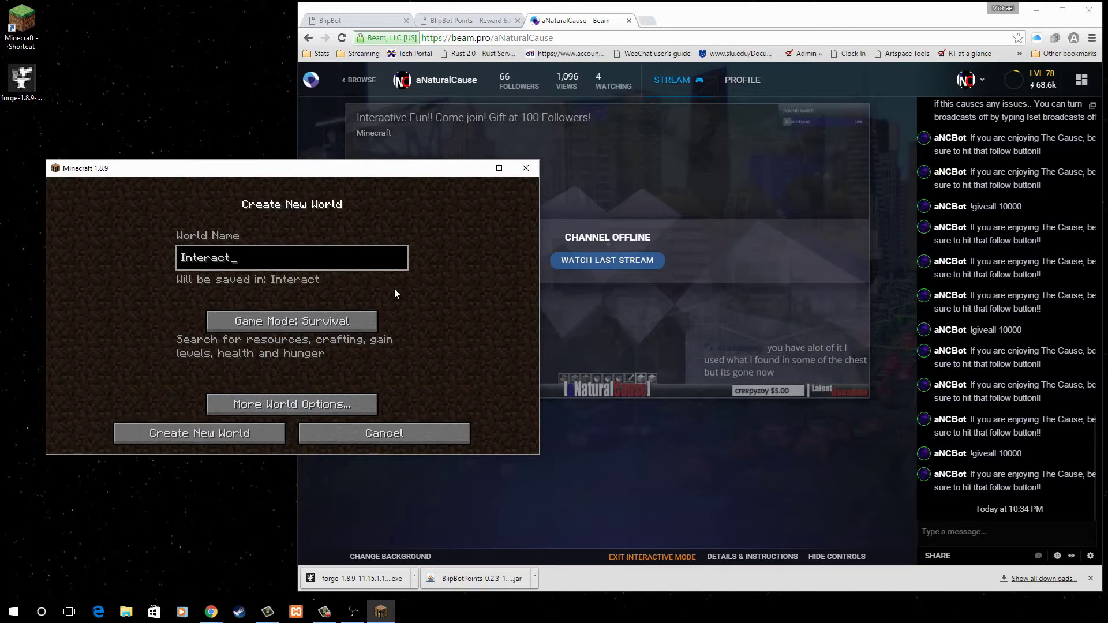
text(ive World)
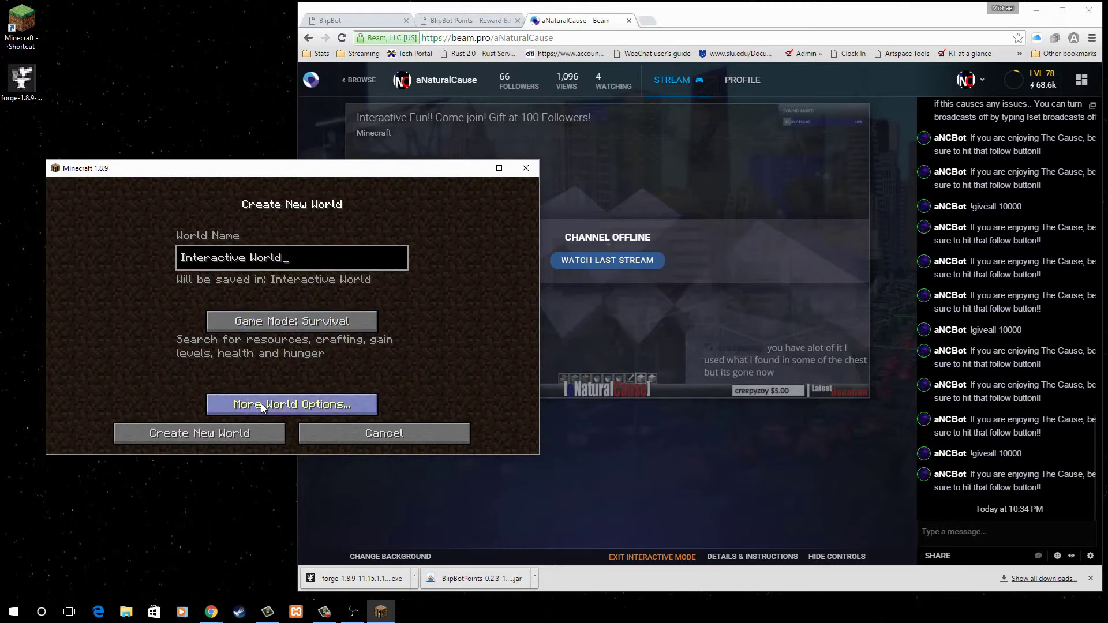
click(227, 434)
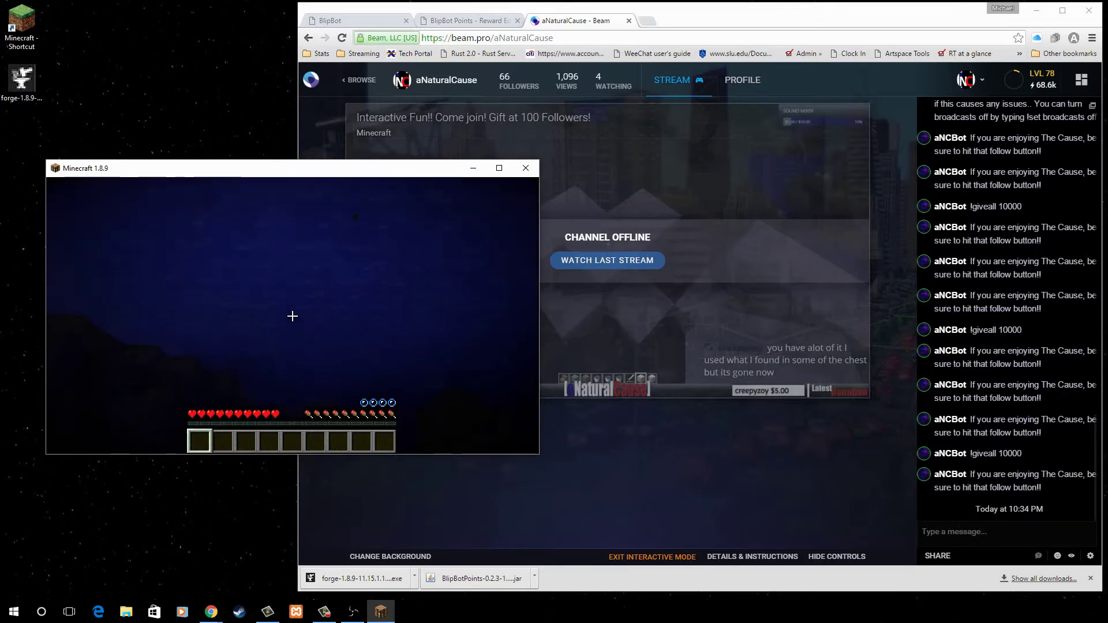
- Bring the player up to the water surface and swim forward in the new world
key(space)
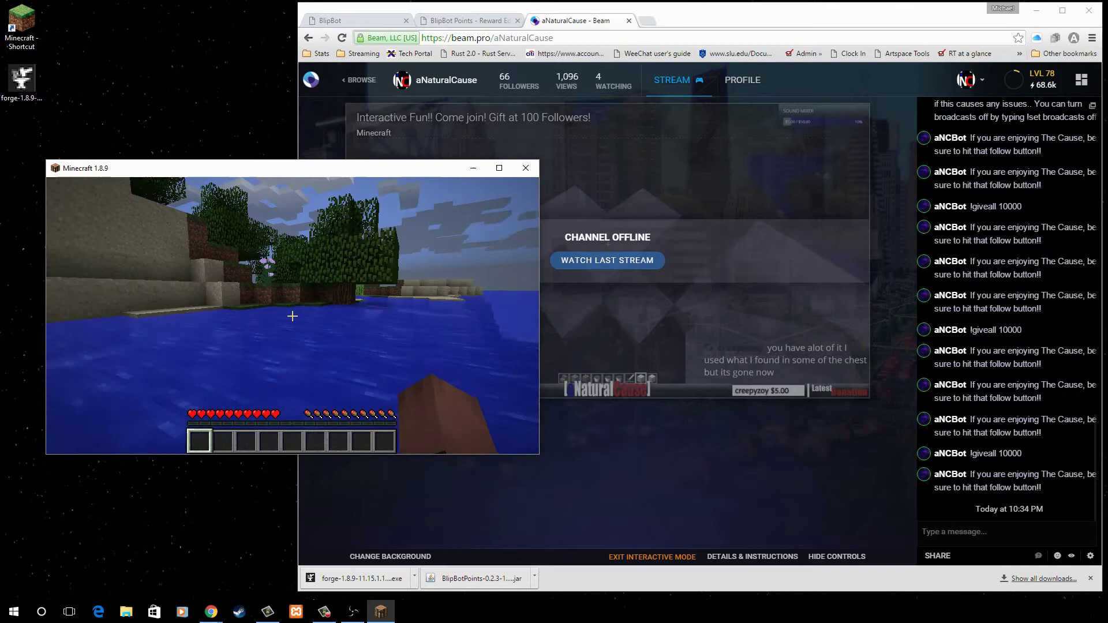
key(w)
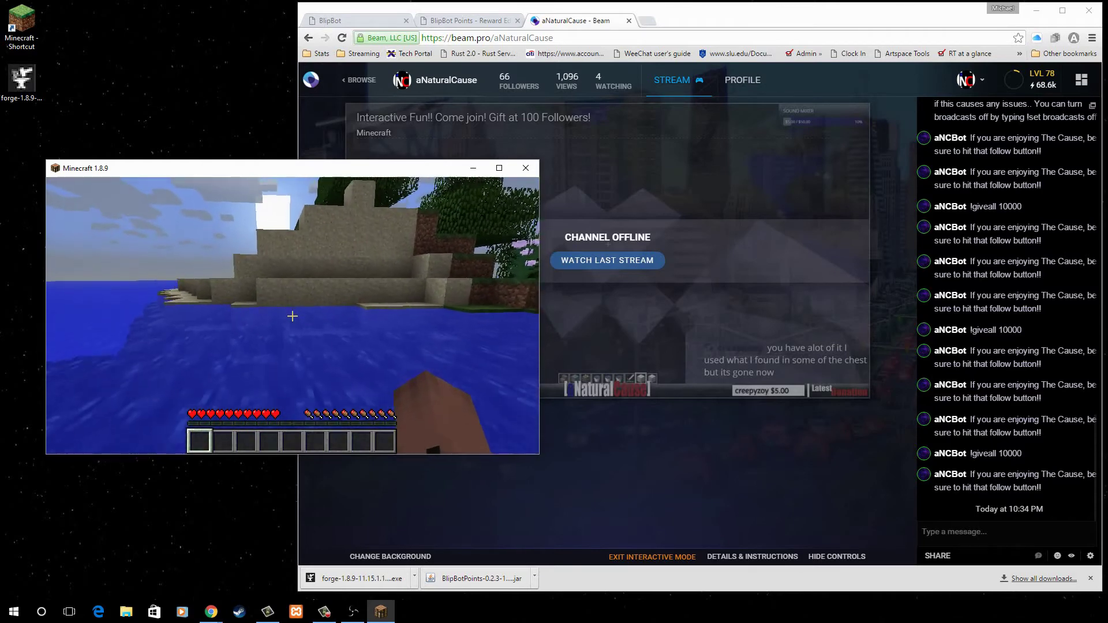
key(w)
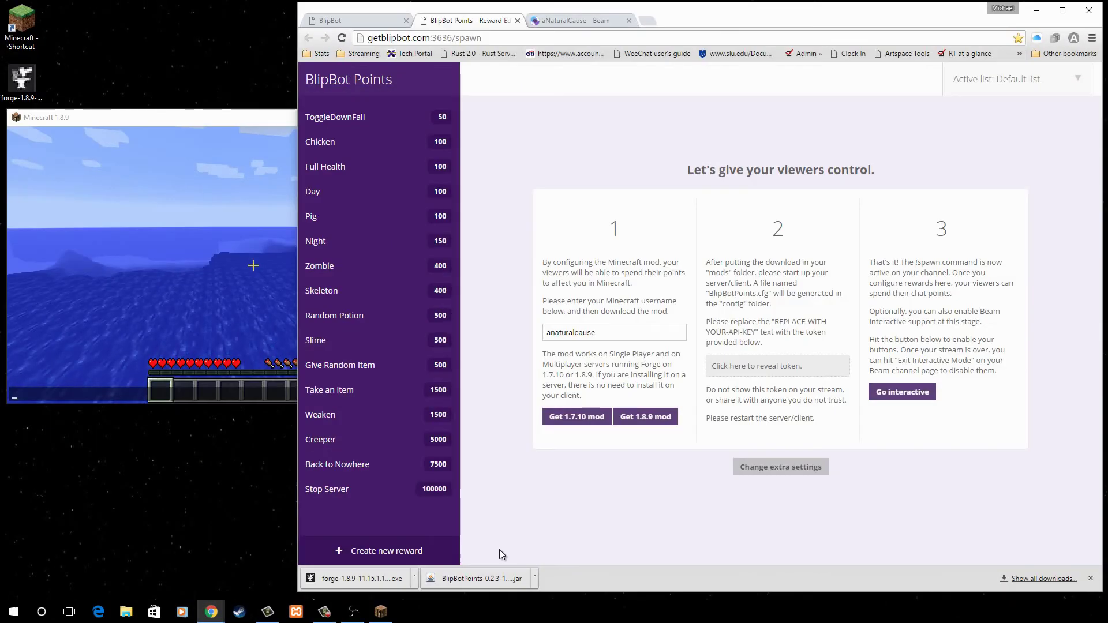
- Create a BlipBot reward named Cow that spawns the entity Cow at a cost of 100
click(341, 553)
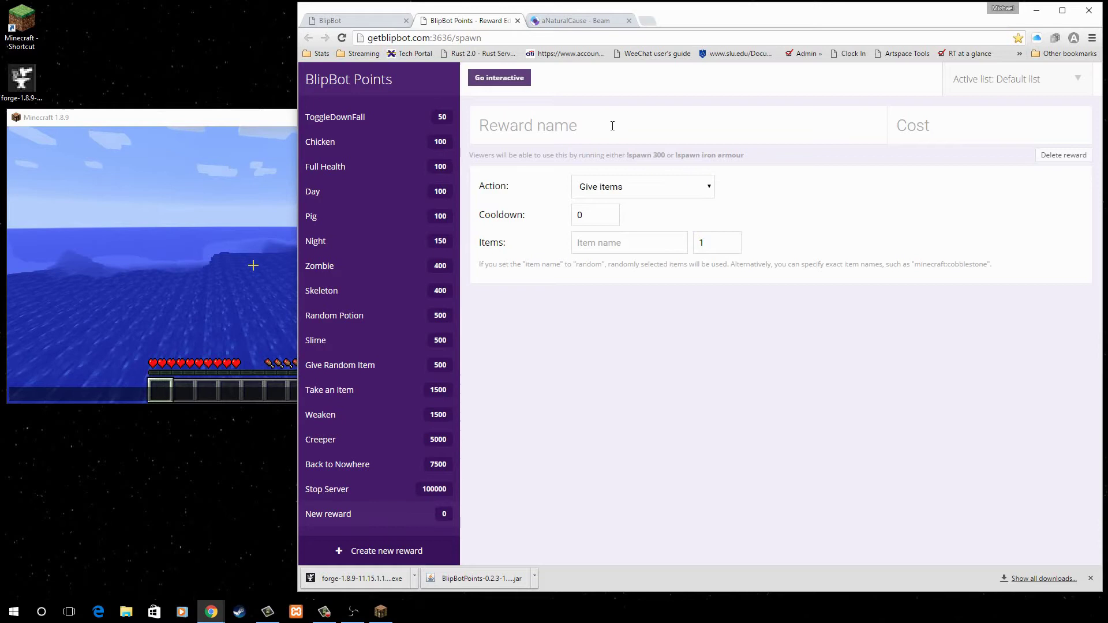
click(709, 185)
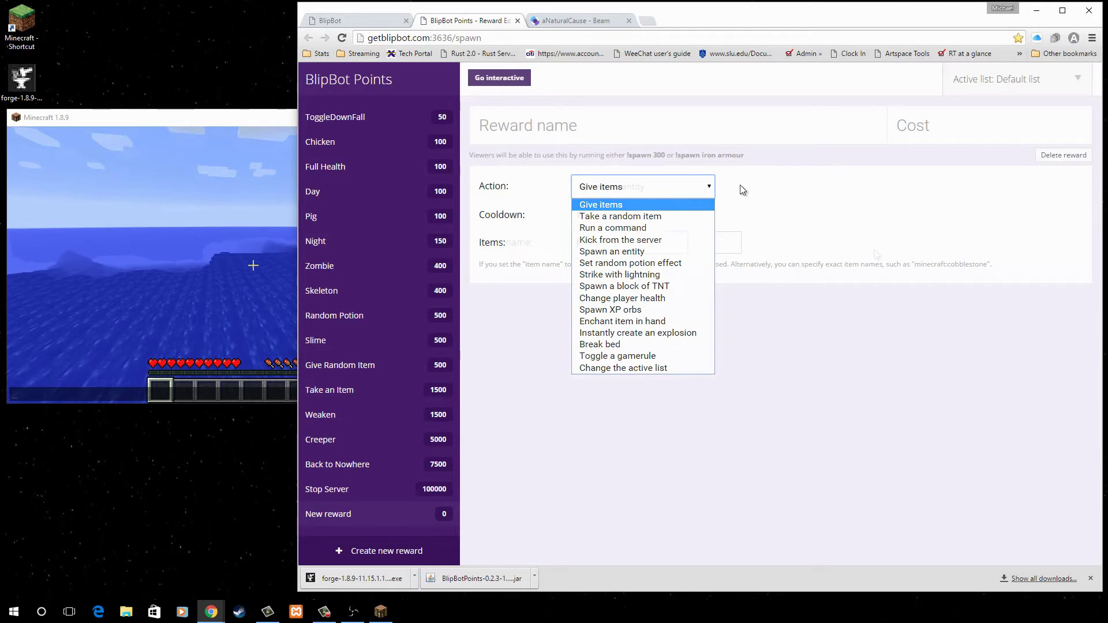
click(612, 251)
text(Cow)
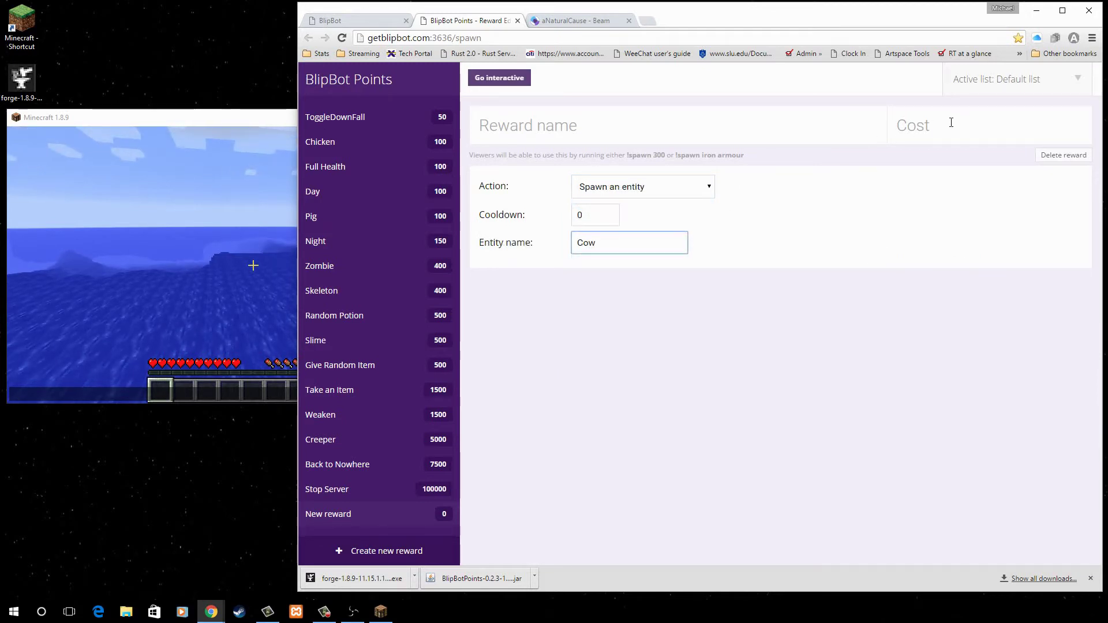
click(1027, 142)
text(100)
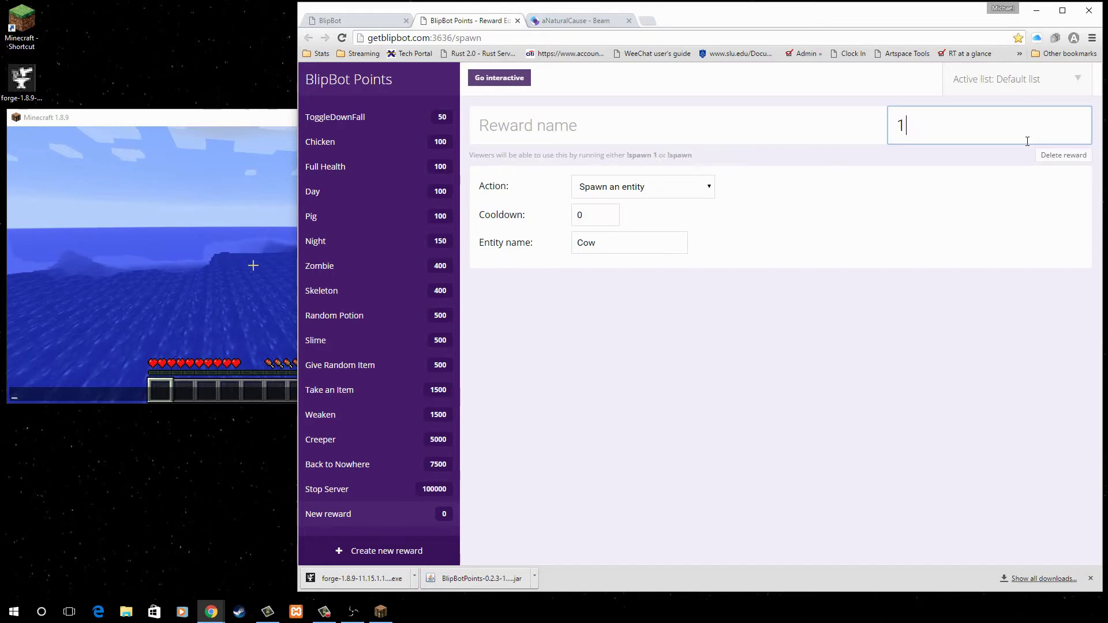
click(586, 123)
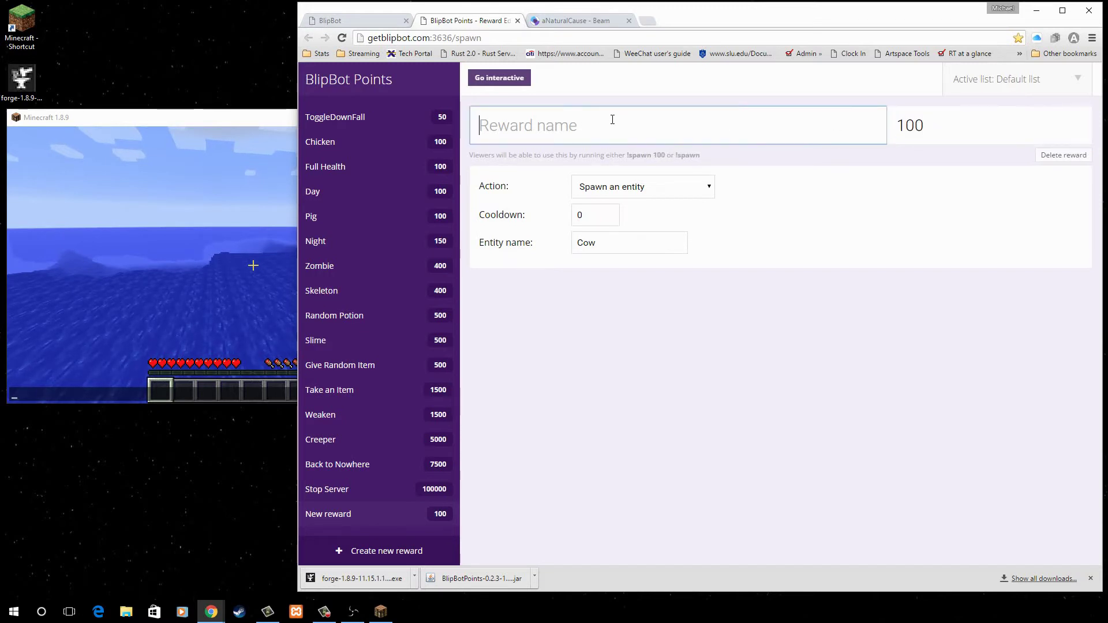
text(Cow)
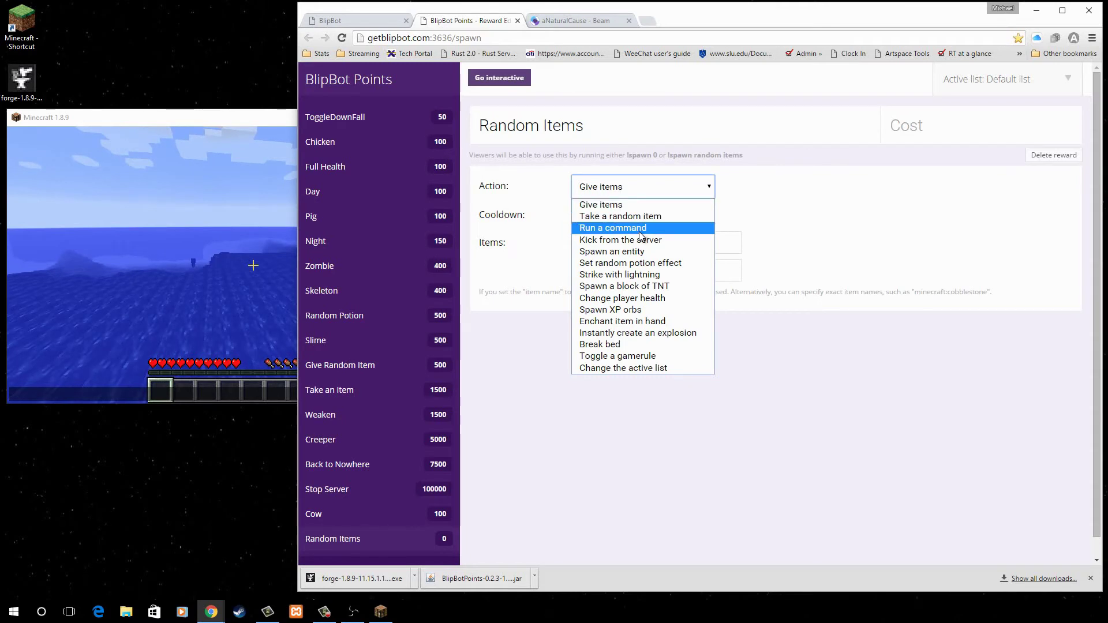
- Make the Random Items reward run a command that teleports the streamer, entering /tp {{VICTIM}} 750 75 75
click(635, 228)
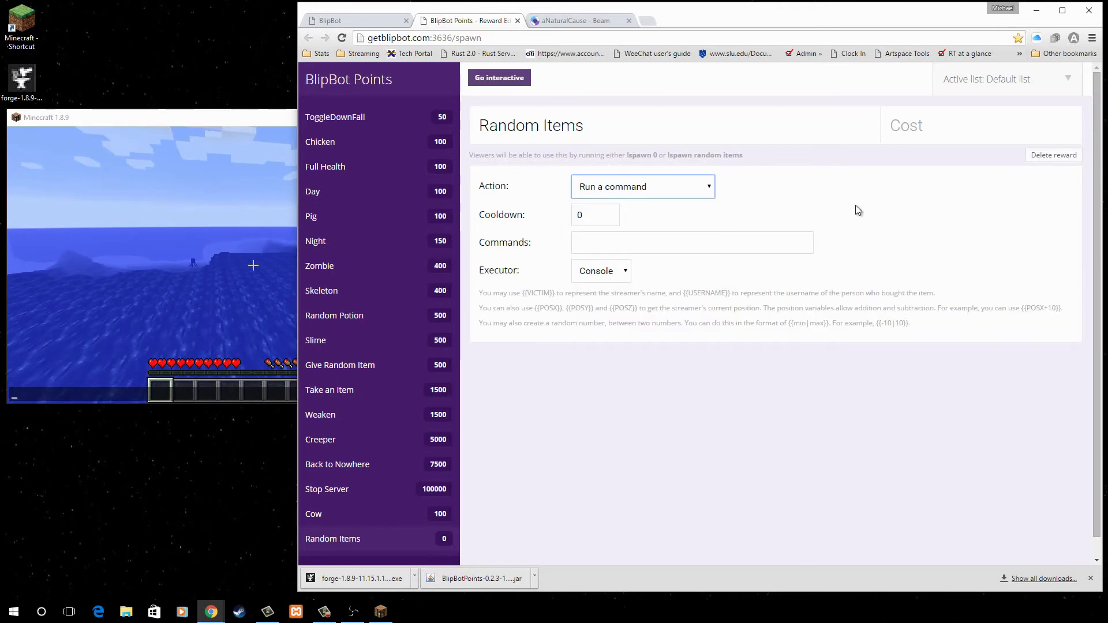
click(635, 238)
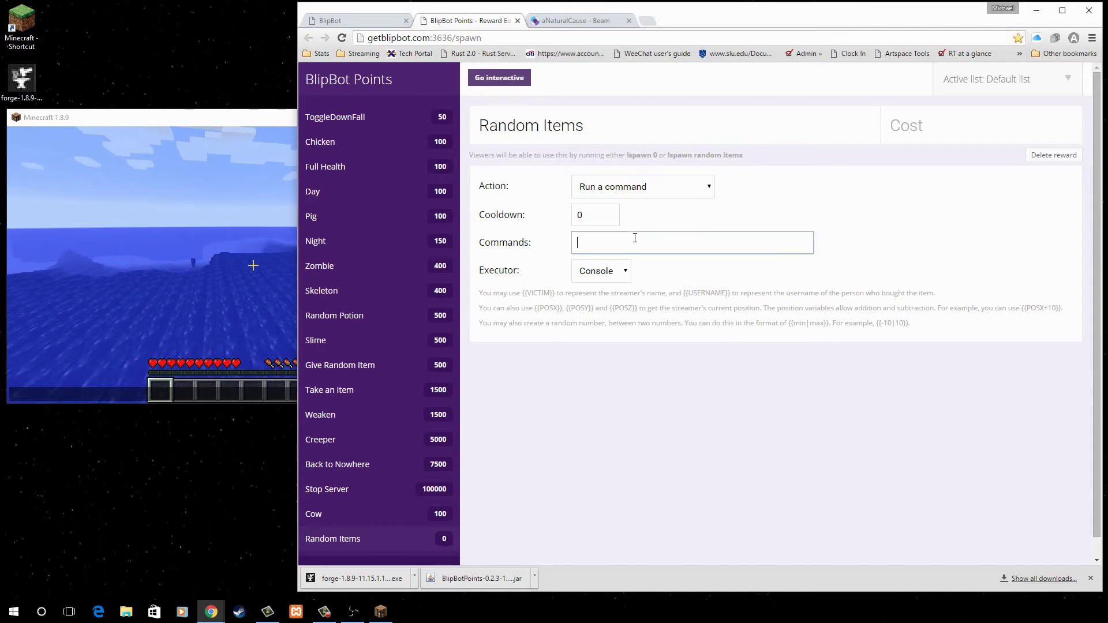
text(/tp)
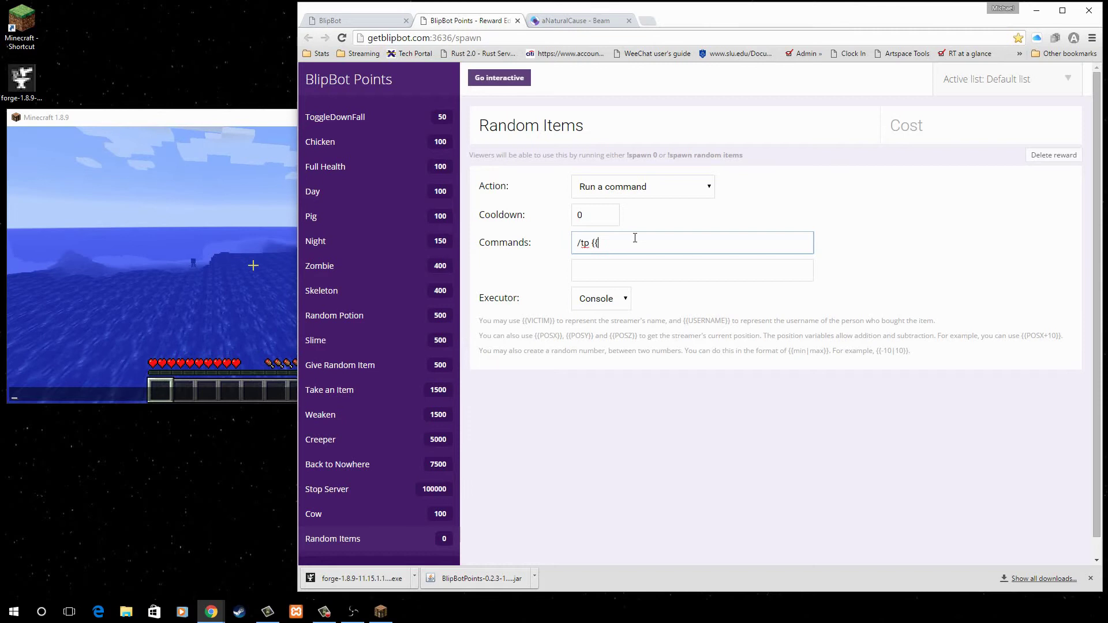
text( {{VICTIM)
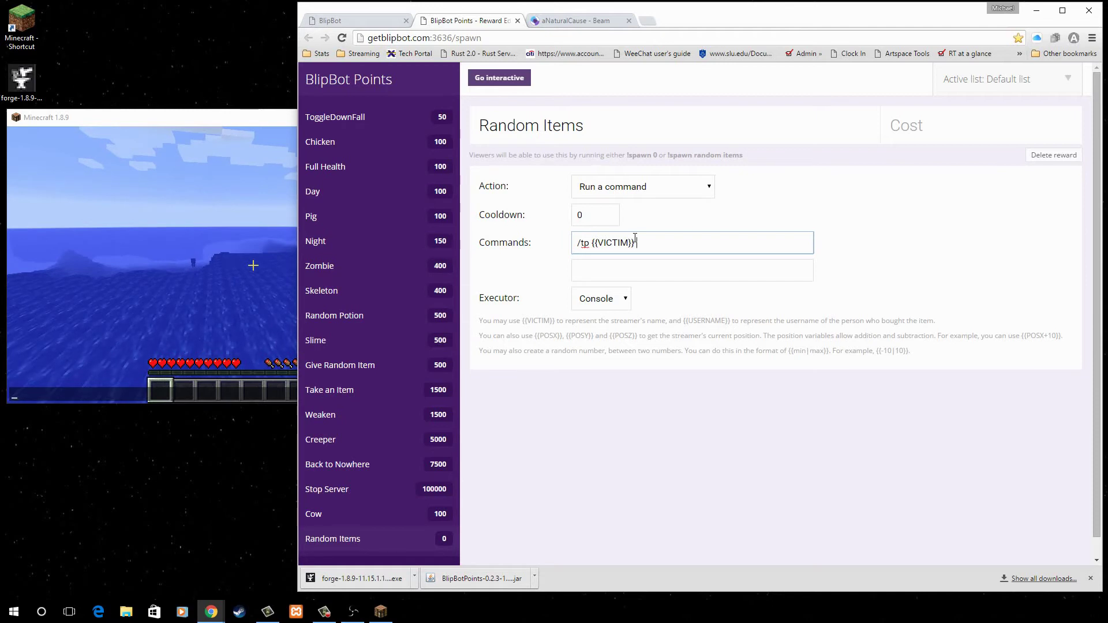
text(}} 750 75 750)
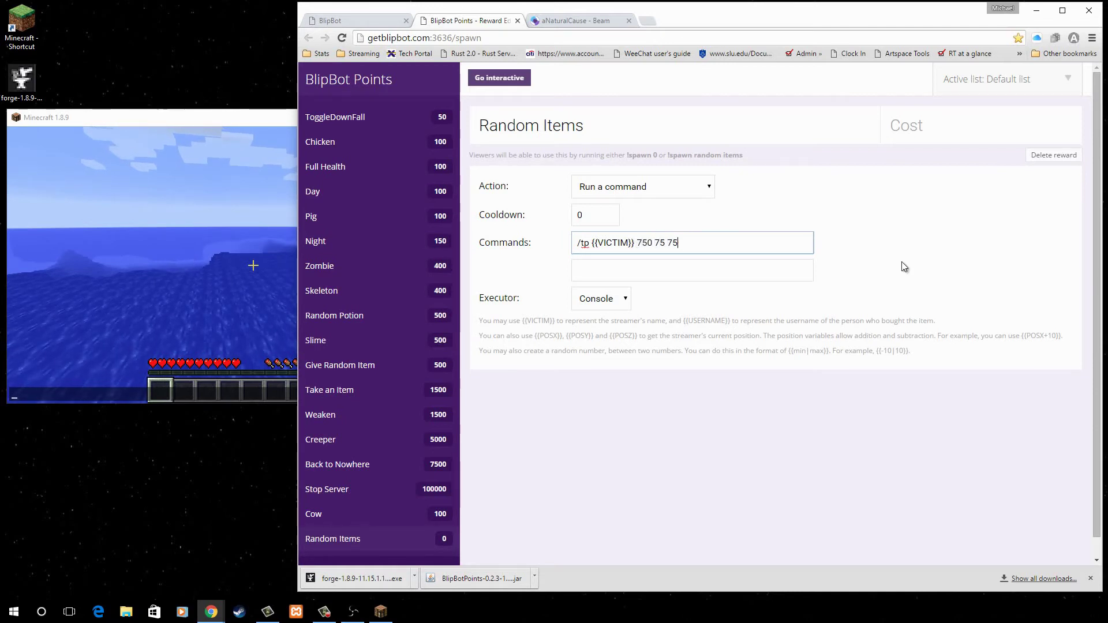
- Replace the fixed teleport coordinates in the command with the random ranges {{750|-750}} 75 {{750|-750}}
key(BackSpace)
key(BackSpace)
key(BackSpace)
key(BackSpace)
key(BackSpace)
key(BackSpace)
key(BackSpace)
key(BackSpace)
text({{750)
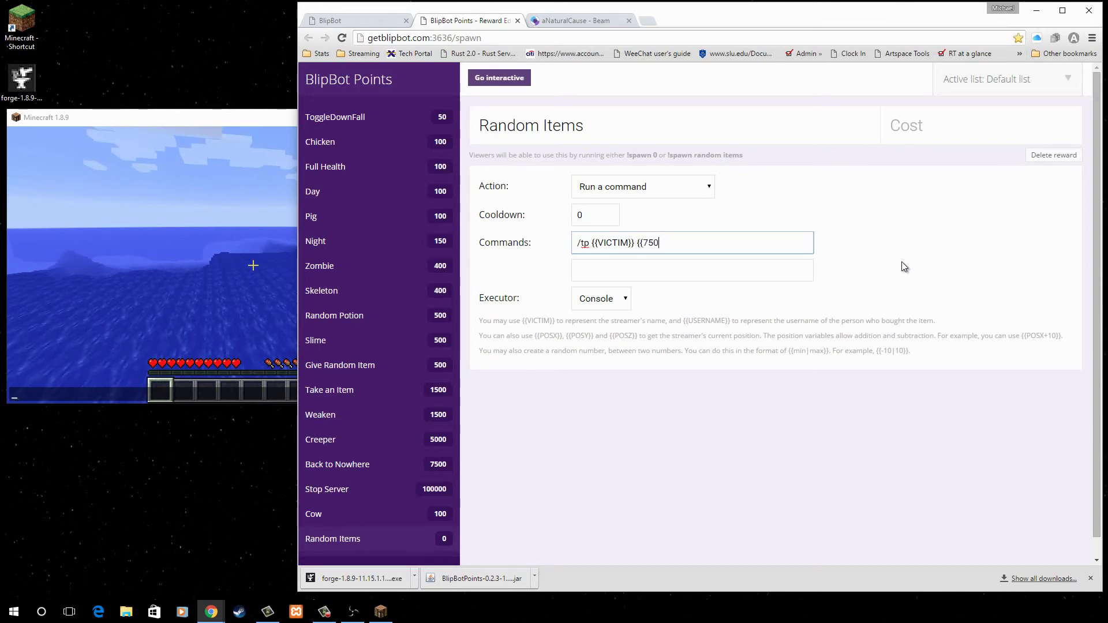
text(|-750}} 75 {{)
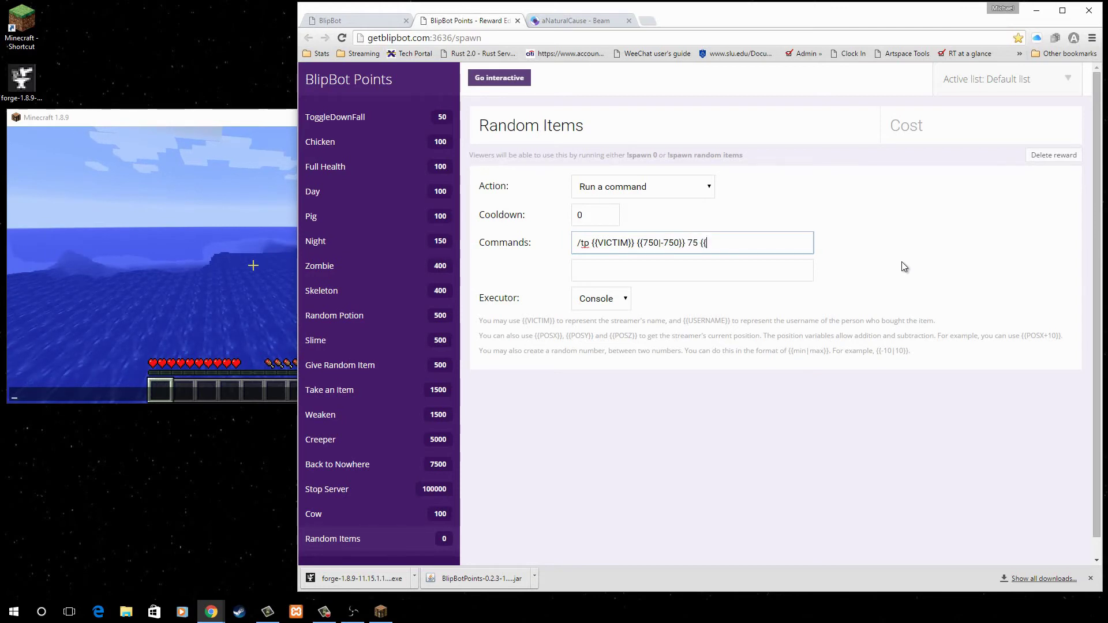
text(750|-750}})
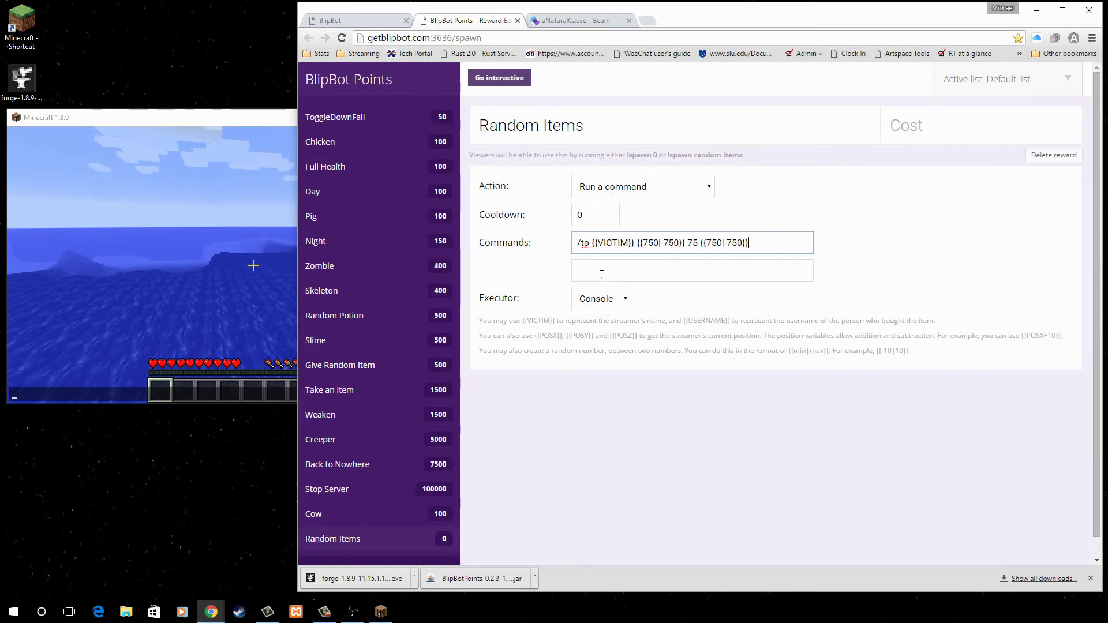
- Rename the Random Items reward as "TP to nowhere"
click(624, 125)
key(BackSpace)
key(BackSpace)
key(BackSpace)
key(BackSpace)
key(BackSpace)
key(BackSpace)
key(BackSpace)
key(BackSpace)
key(BackSpace)
key(BackSpace)
key(BackSpace)
key(BackSpace)
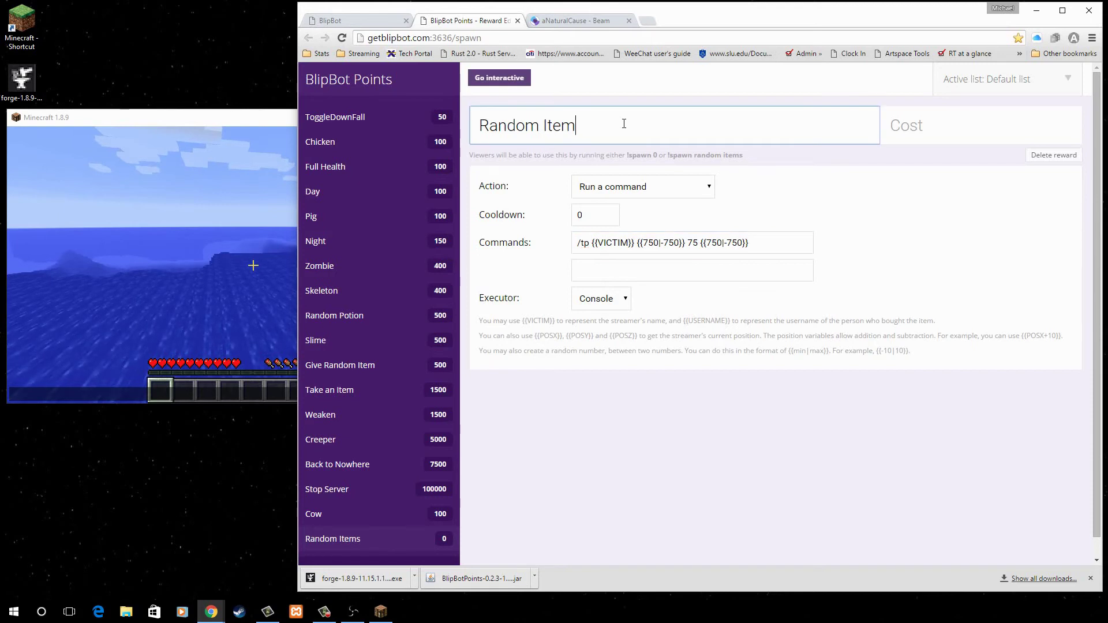
text(TP to )
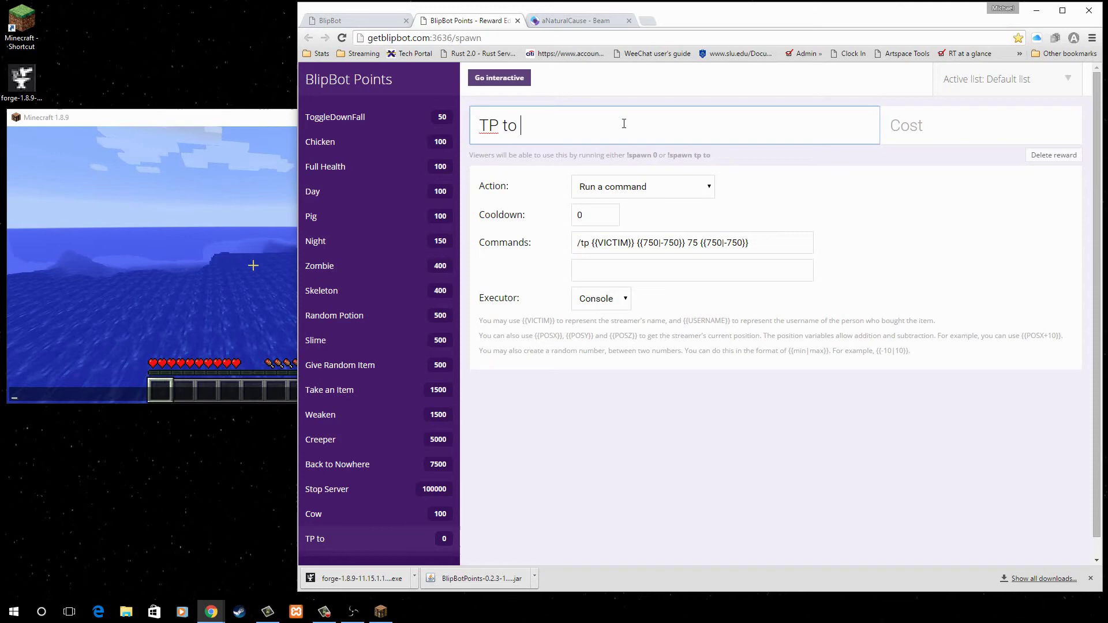
text(nowhere)
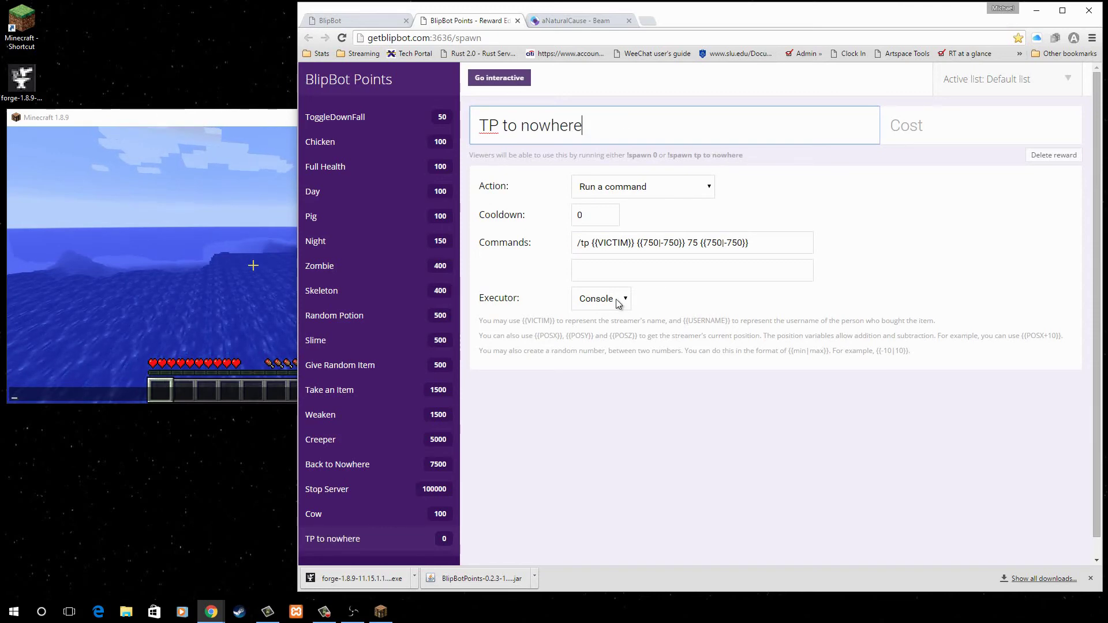
- Set the cost of the TP to nowhere reward to 25
click(946, 125)
text(0)
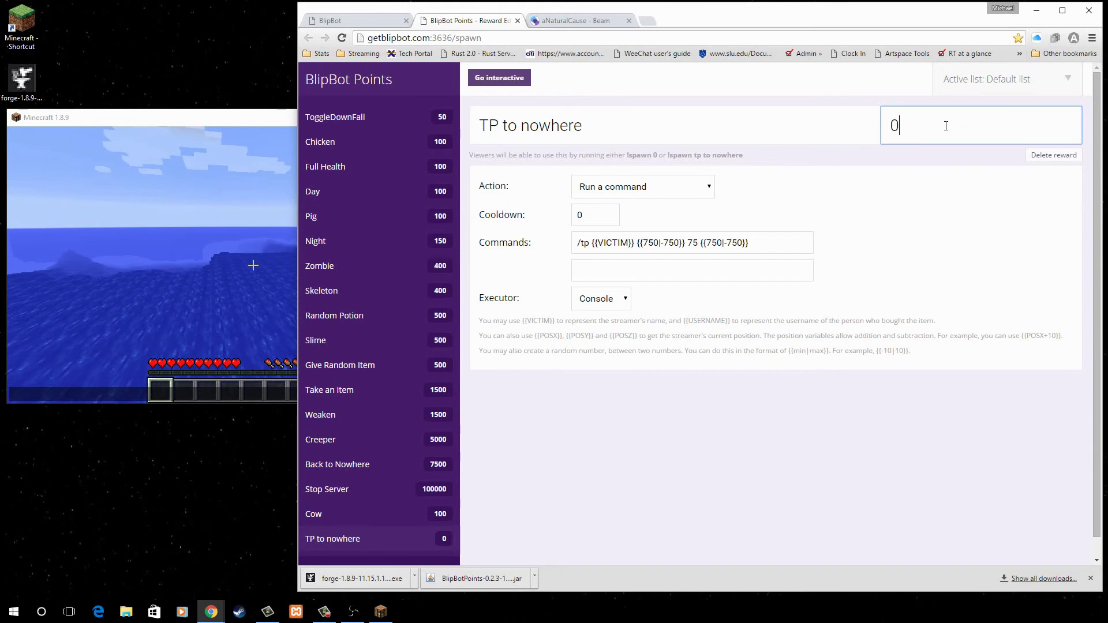
key(BackSpace)
text(25)
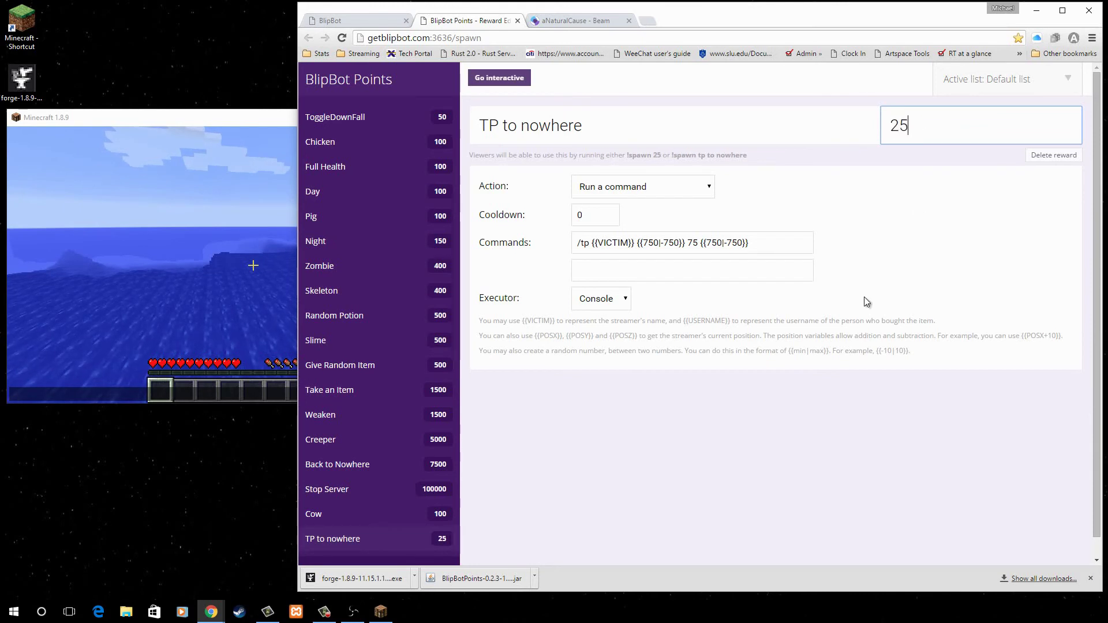
- Switch to the Beam channel page and trigger the TP to nowhere interactive control
click(552, 484)
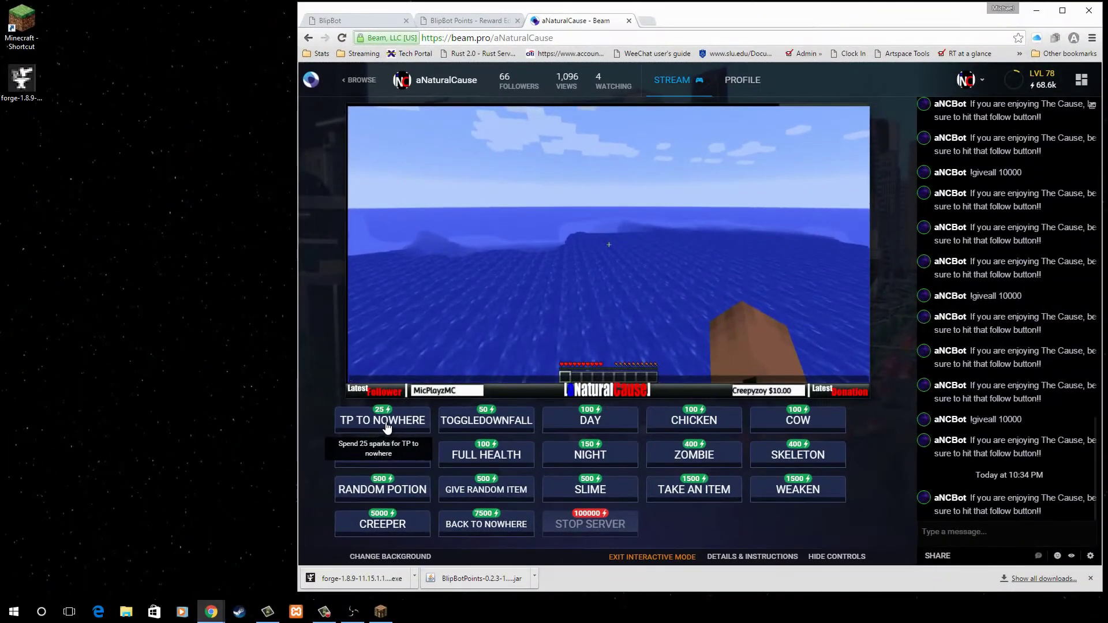
click(387, 428)
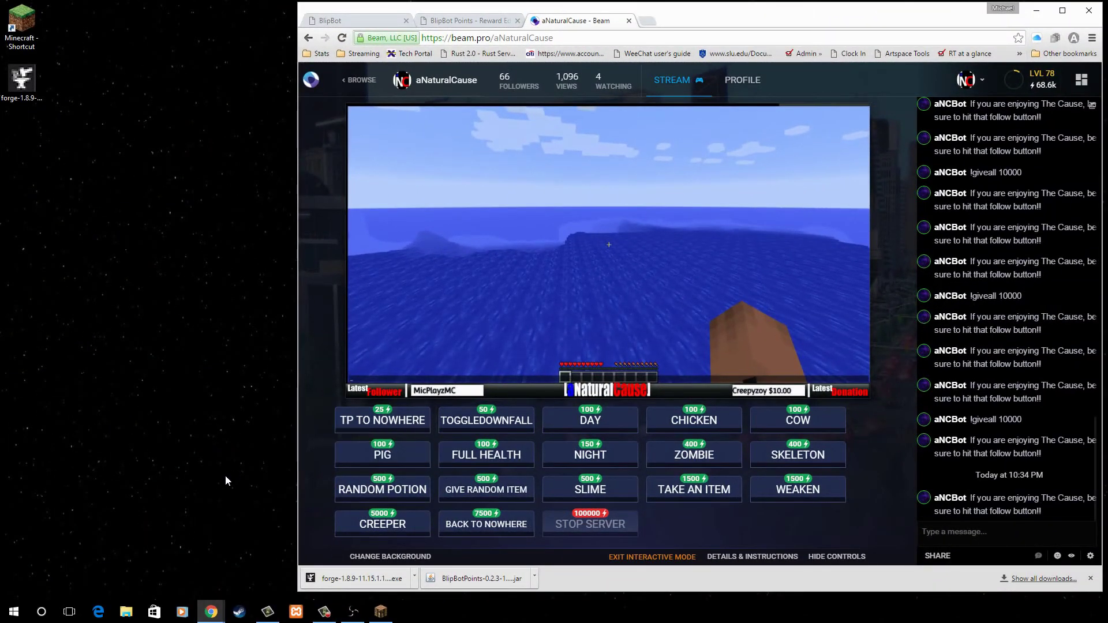
key(alt+Tab)
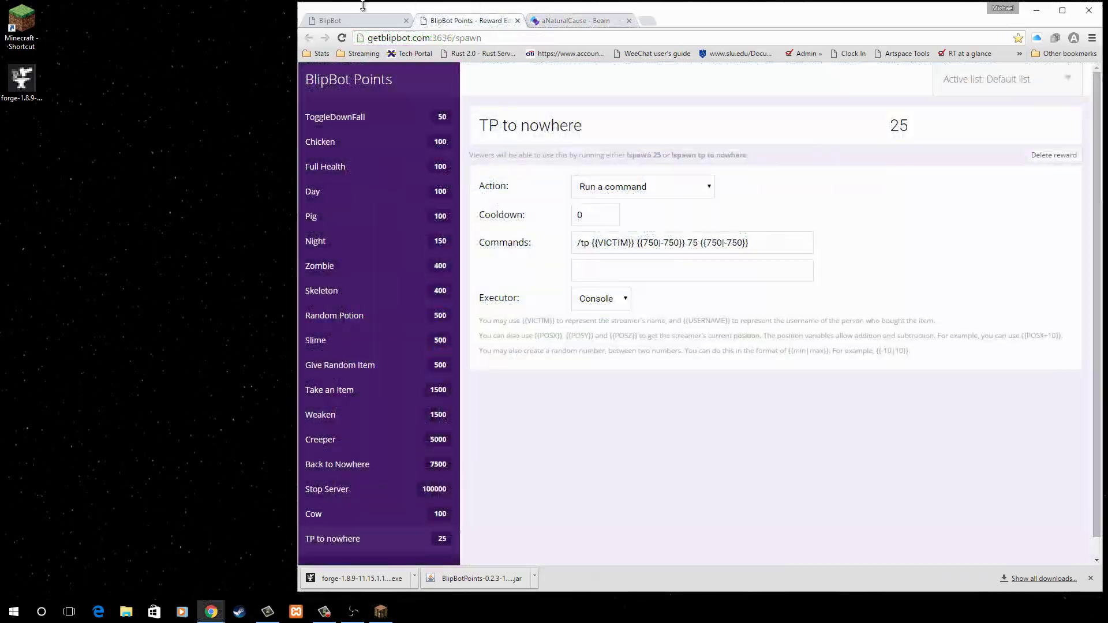
- Open the Points settings in the BlipBot dashboard
click(358, 21)
click(334, 316)
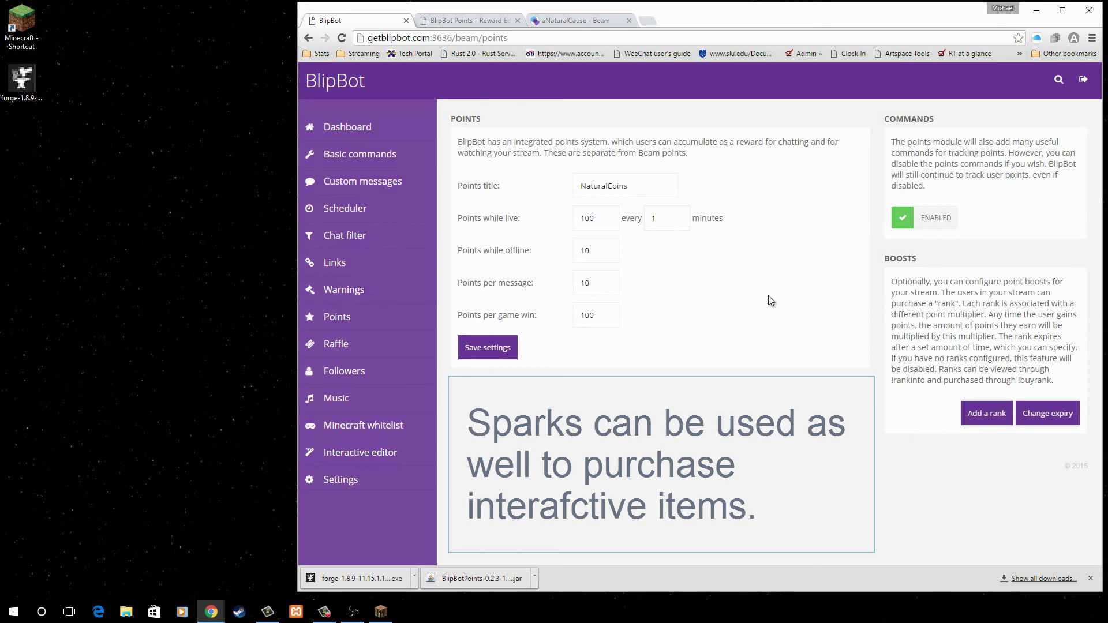
- Return to the Beam channel page and exit interactive mode
click(575, 20)
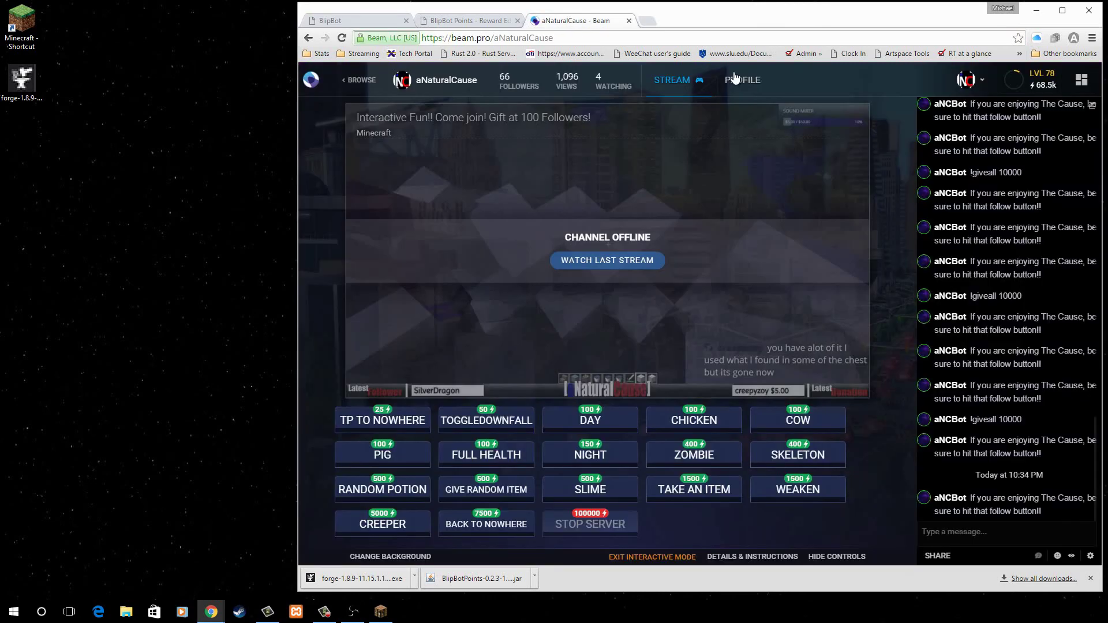
click(687, 555)
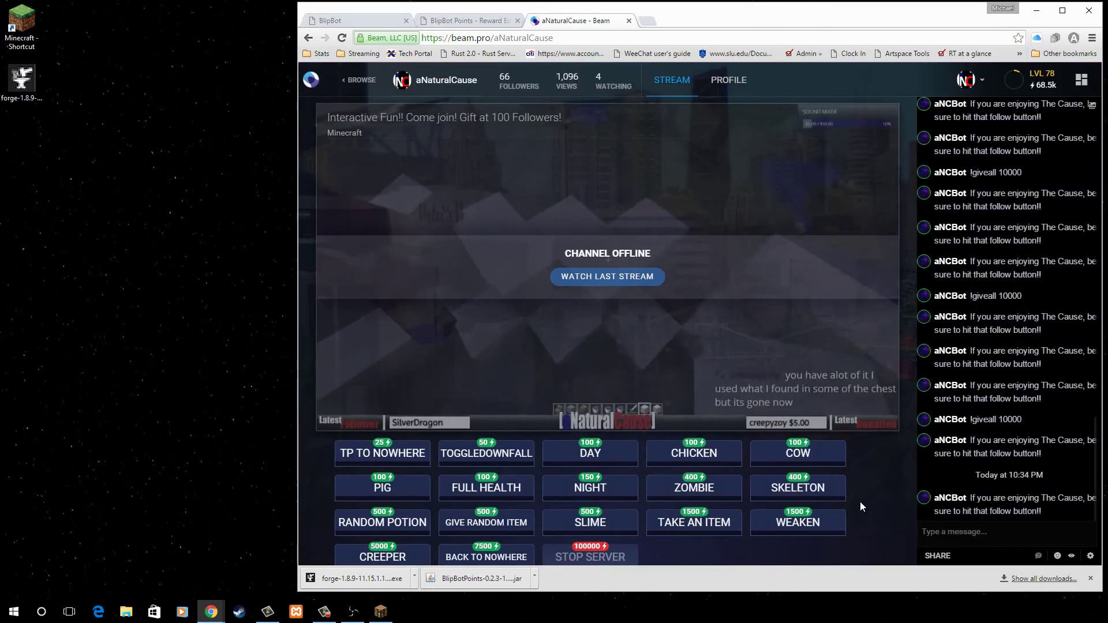